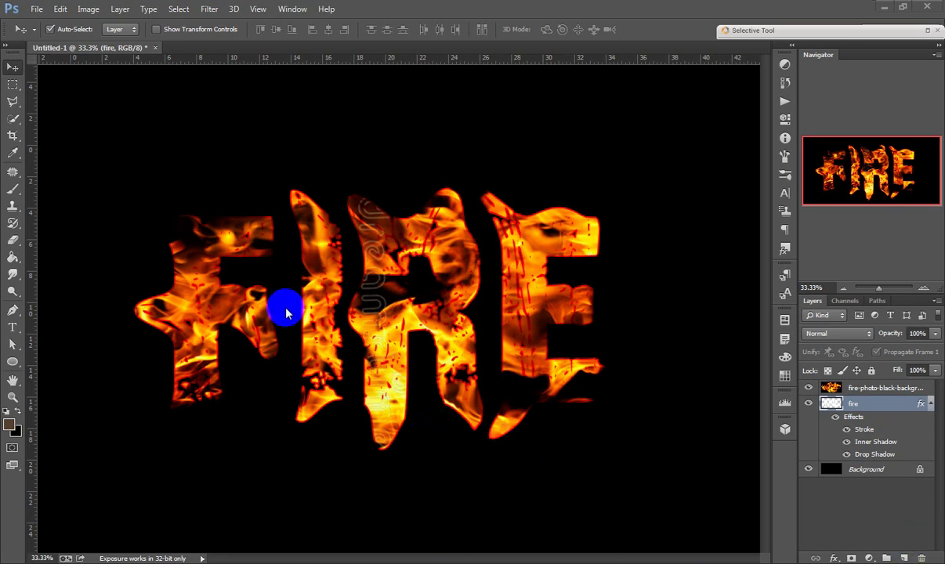
Close the finished FIRE document without saving its changes
{"action": "left_click", "coordinate": [155, 49]}
{"action": "left_click", "coordinate": [485, 220]}
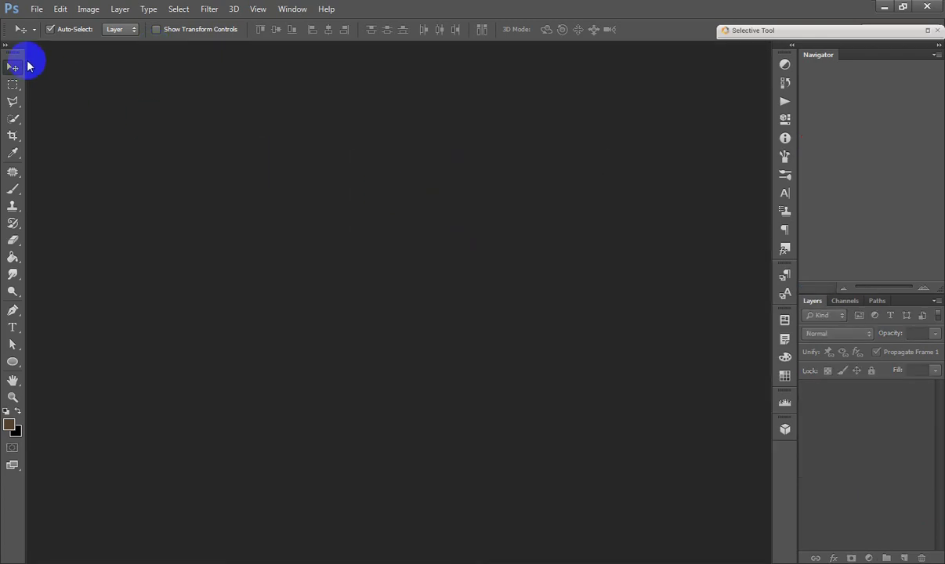
Create a new white 3000 x 1500 px document
{"action": "left_click", "coordinate": [36, 9]}
{"action": "left_click", "coordinate": [41, 24]}
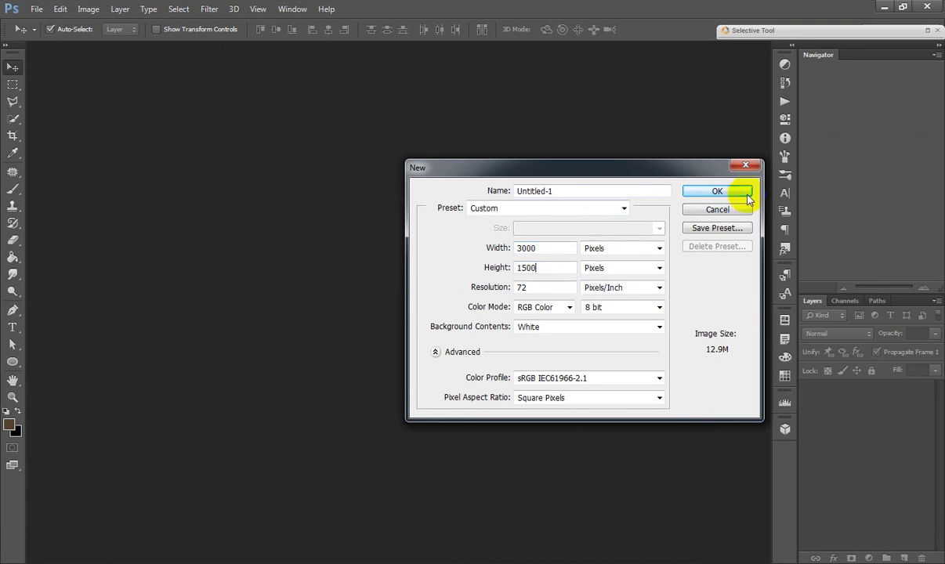
{"action": "left_click", "coordinate": [705, 192]}
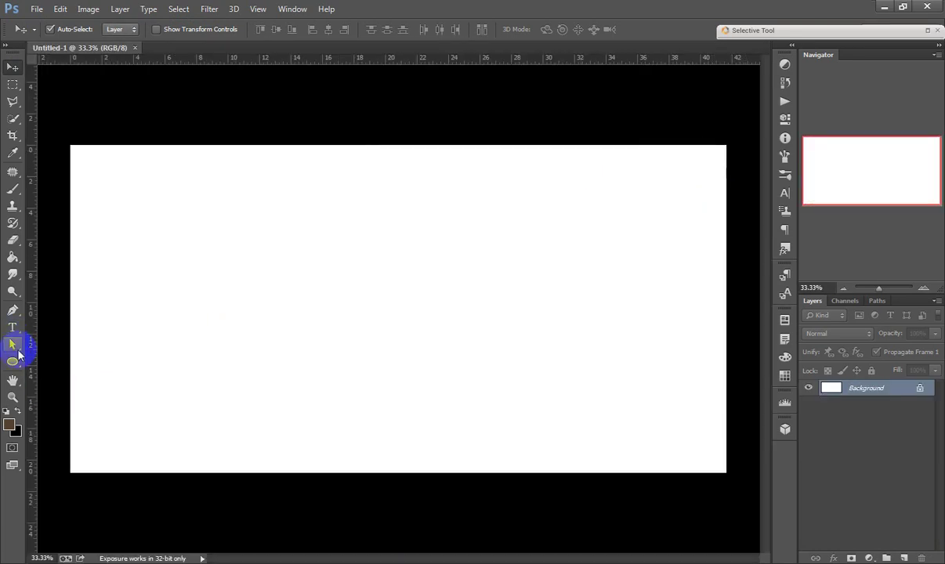
Add a type layer reading 'fire' on the canvas
{"action": "left_click", "coordinate": [12, 328]}
{"action": "left_click", "coordinate": [218, 308]}
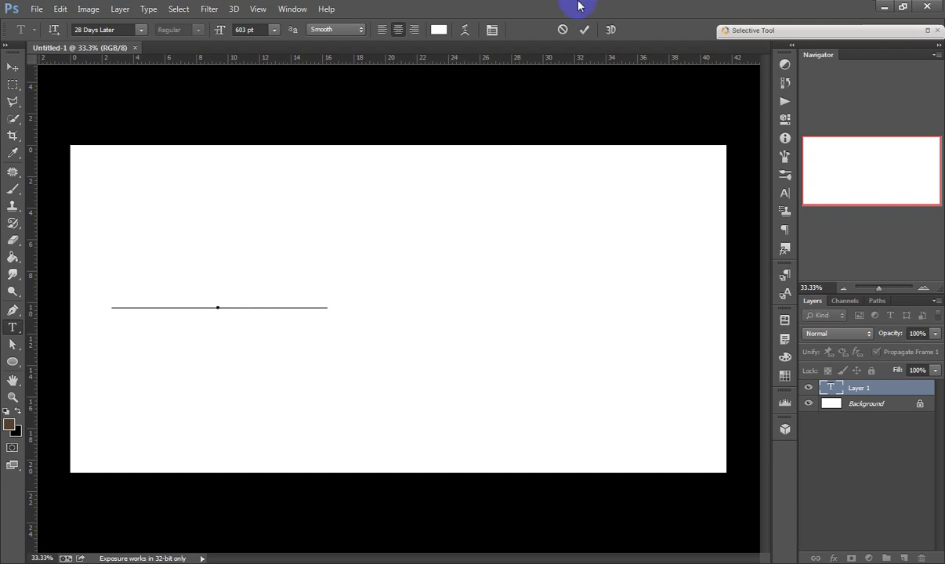
{"action": "left_click", "coordinate": [585, 30]}
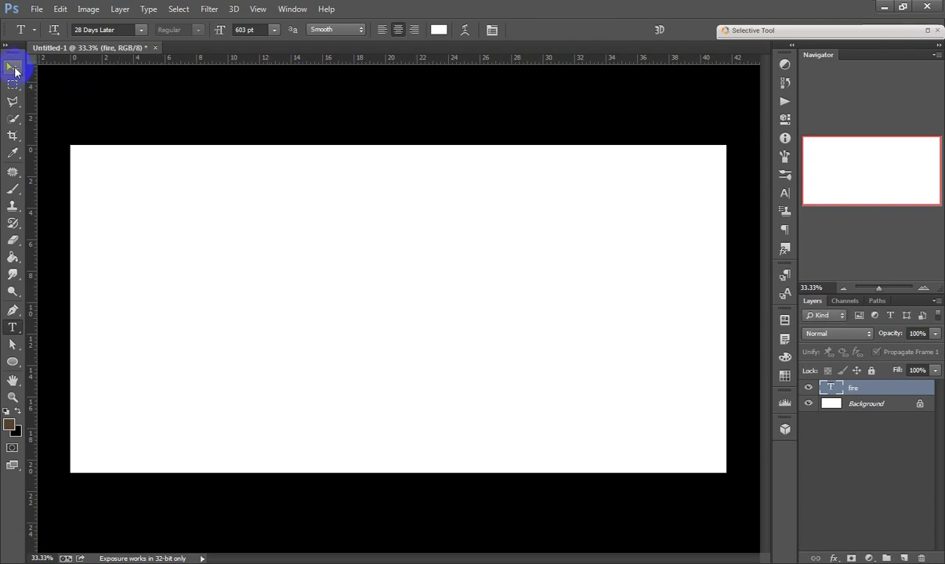
Make the background black and move the FIRE text to the canvas centre
{"action": "left_click", "coordinate": [14, 71]}
{"action": "left_click", "coordinate": [853, 410]}
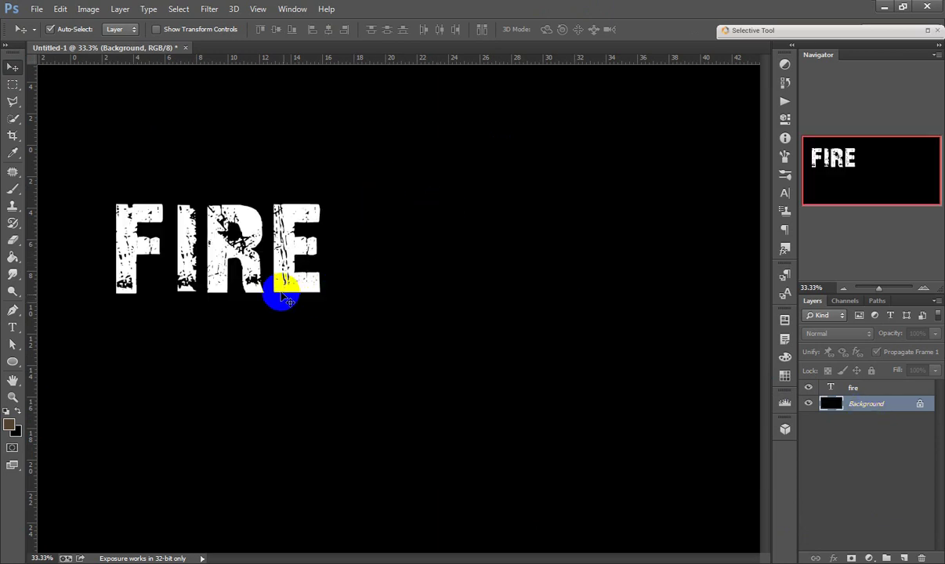
{"action": "left_click_drag", "start_coordinate": [295, 282], "coordinate": [449, 359]}
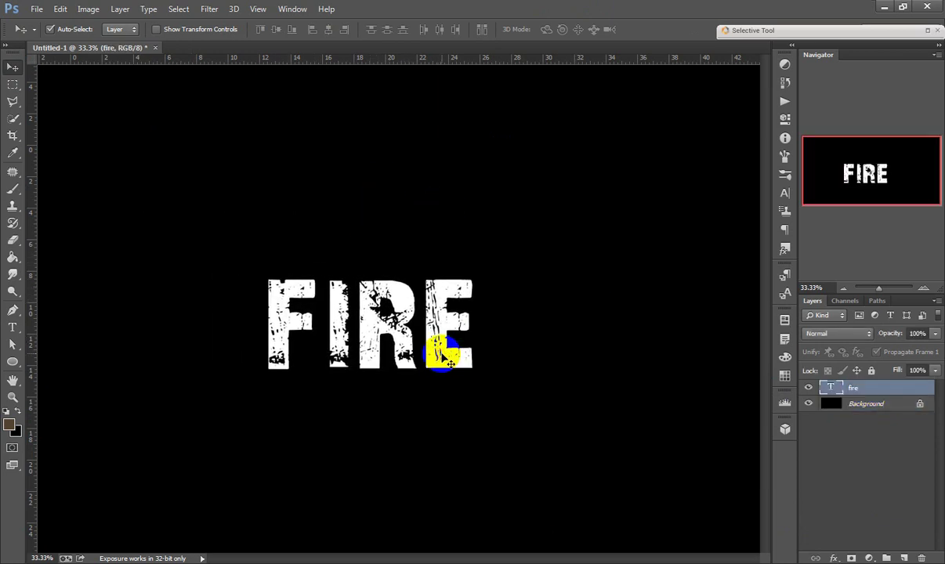
Scale the FIRE text to about 225% and apply the transform
{"action": "key", "text": "ctrl+t"}
{"action": "left_click_drag", "start_coordinate": [482, 262], "coordinate": [604, 166]}
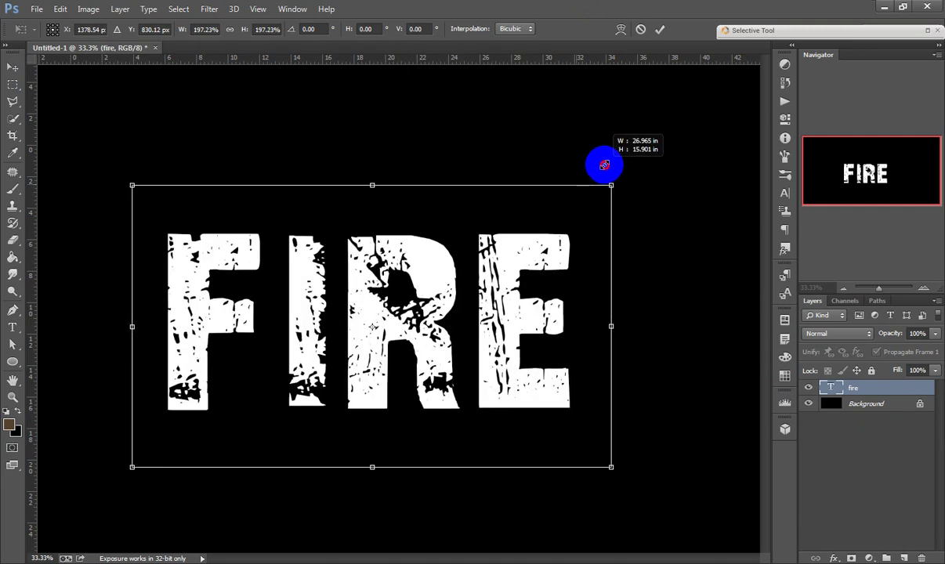
{"action": "left_click_drag", "start_coordinate": [524, 341], "coordinate": [540, 320]}
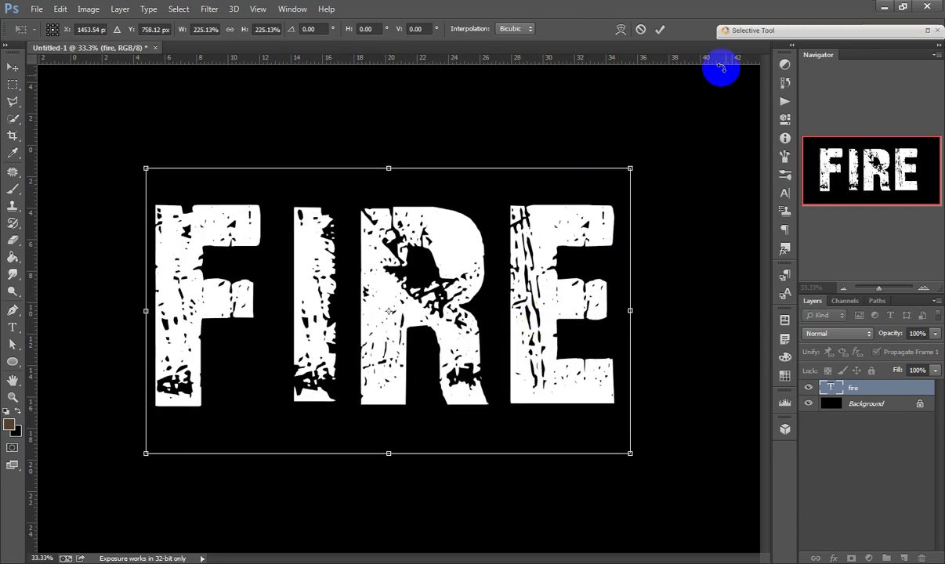
{"action": "left_click", "coordinate": [660, 29]}
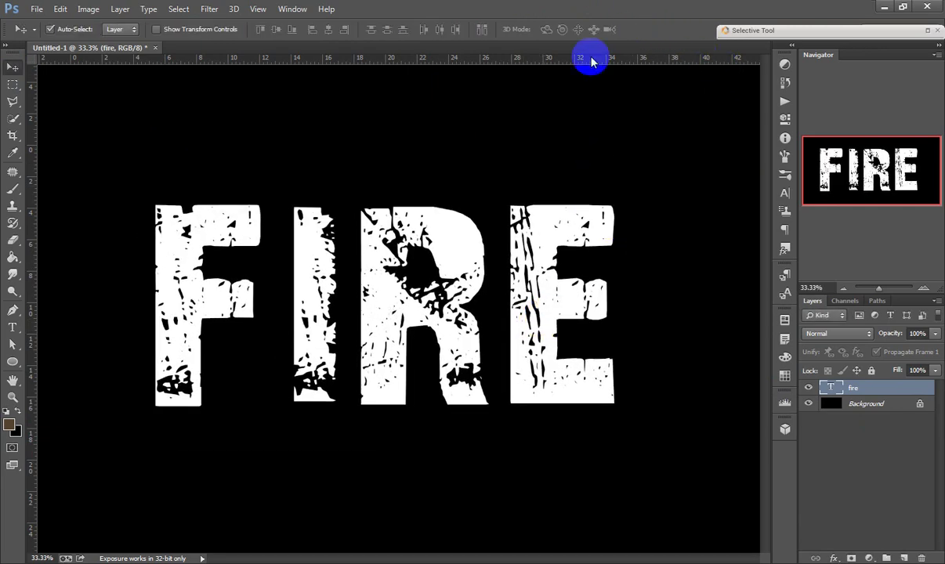
Give the fire text layer a 2 px red (ff0000) outer stroke
{"action": "right_click", "coordinate": [872, 388]}
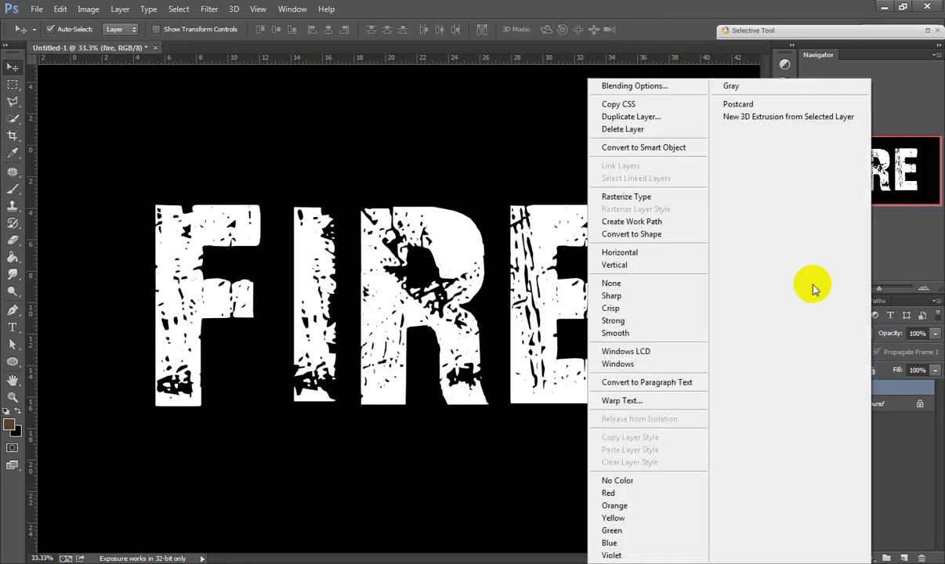
{"action": "left_click", "coordinate": [646, 84]}
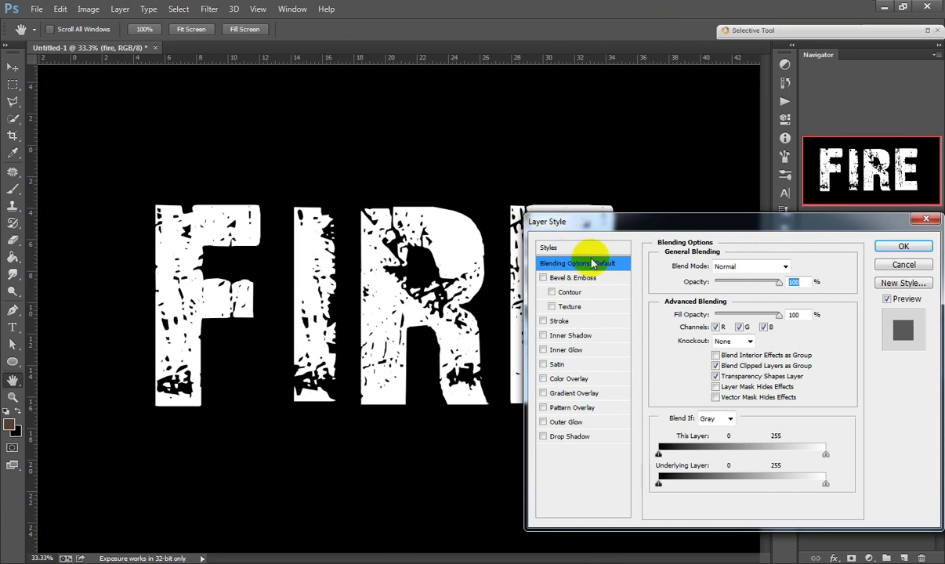
{"action": "left_click", "coordinate": [560, 321]}
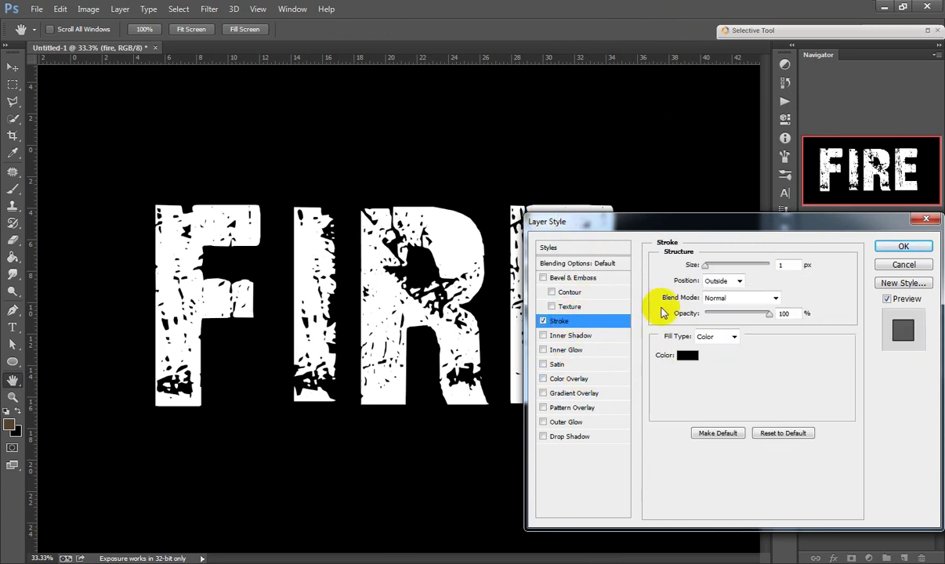
{"action": "left_click_drag", "start_coordinate": [706, 266], "coordinate": [709, 264]}
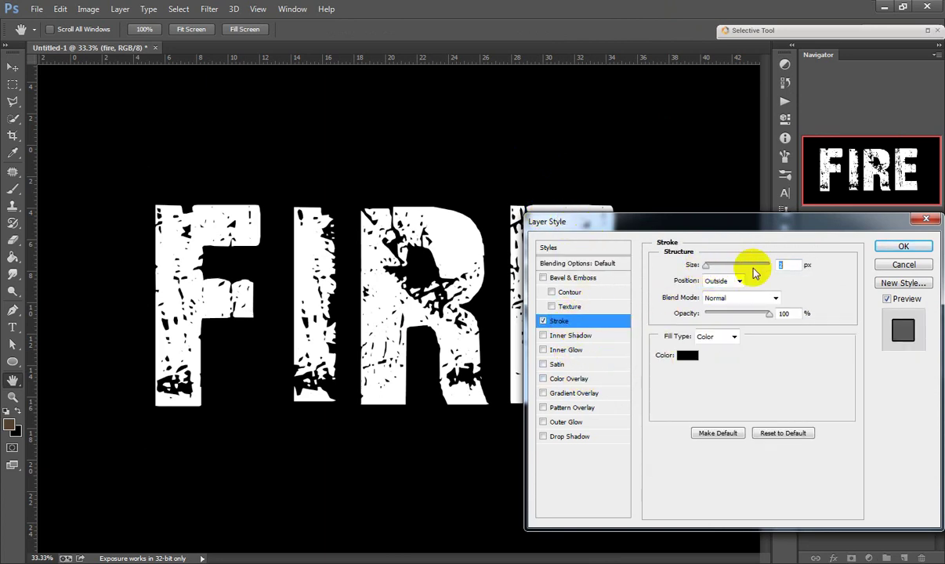
{"action": "left_click", "coordinate": [687, 355]}
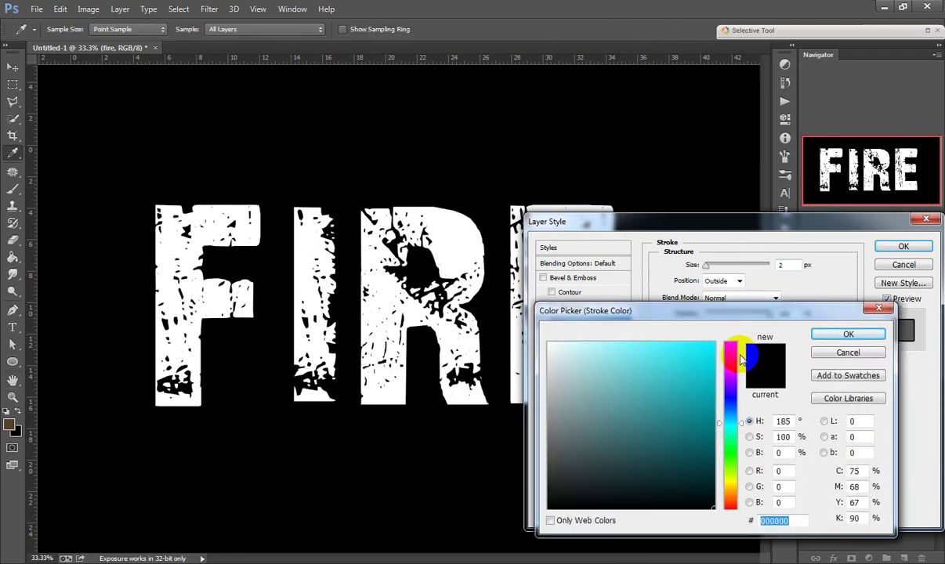
{"action": "type", "text": "ff0000"}
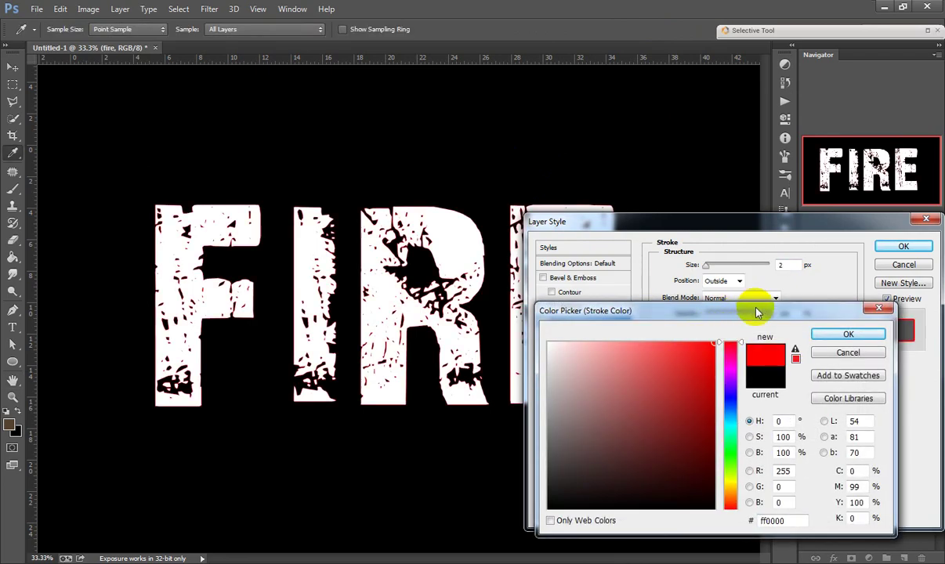
{"action": "left_click", "coordinate": [825, 339]}
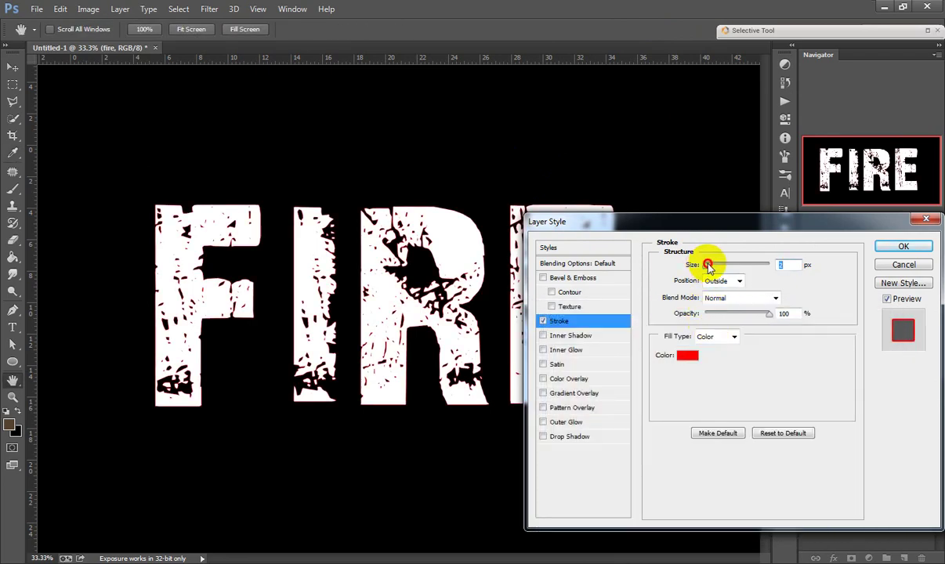
{"action": "left_click_drag", "start_coordinate": [707, 264], "coordinate": [709, 264]}
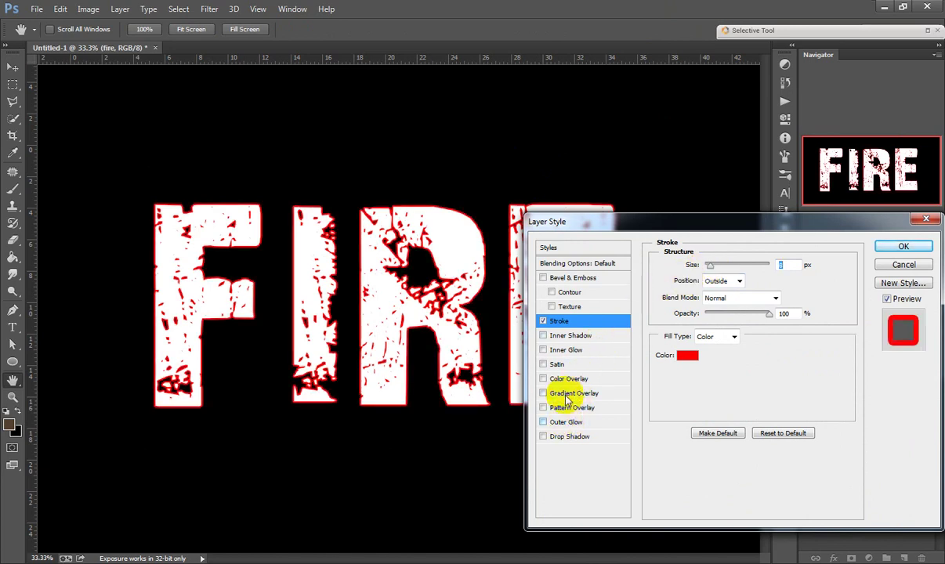
Add a pure red inner shadow and apply the layer styles
{"action": "left_click", "coordinate": [556, 337]}
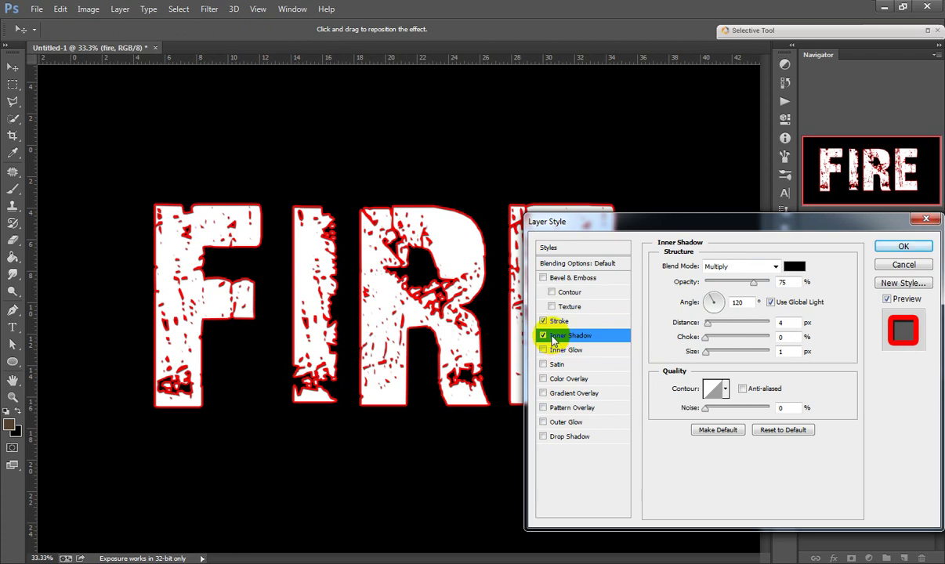
{"action": "left_click", "coordinate": [794, 266]}
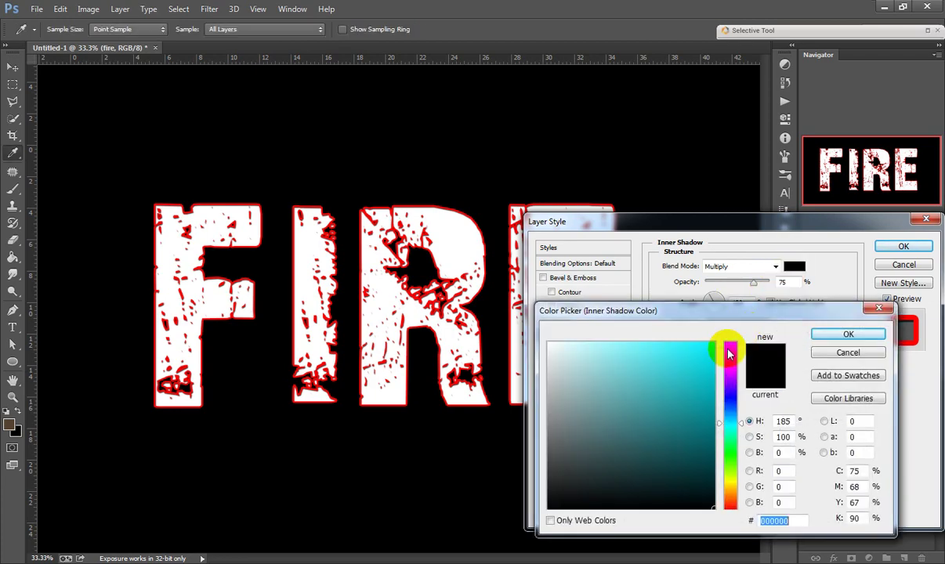
{"action": "left_click", "coordinate": [715, 343]}
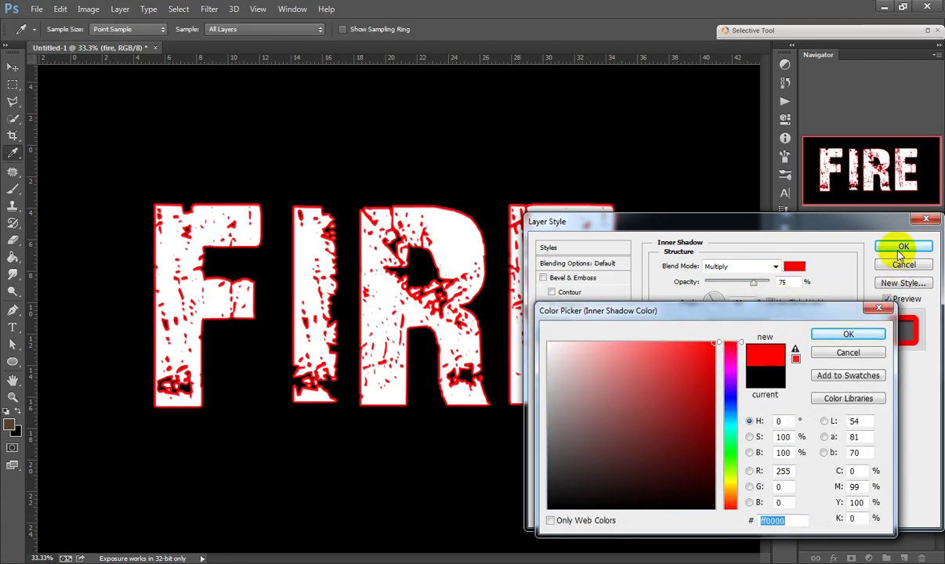
{"action": "left_click", "coordinate": [848, 332]}
{"action": "left_click", "coordinate": [904, 246]}
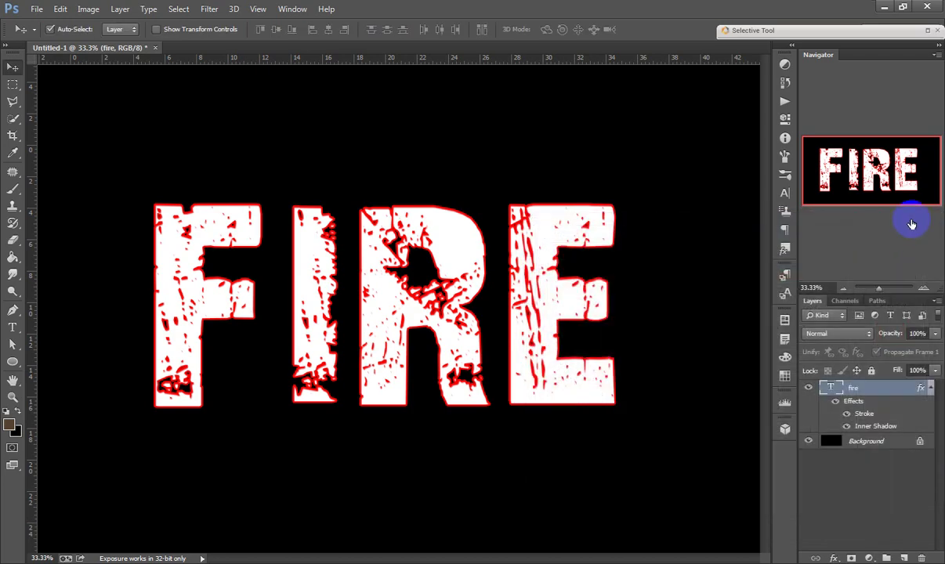
{"action": "left_click", "coordinate": [880, 7]}
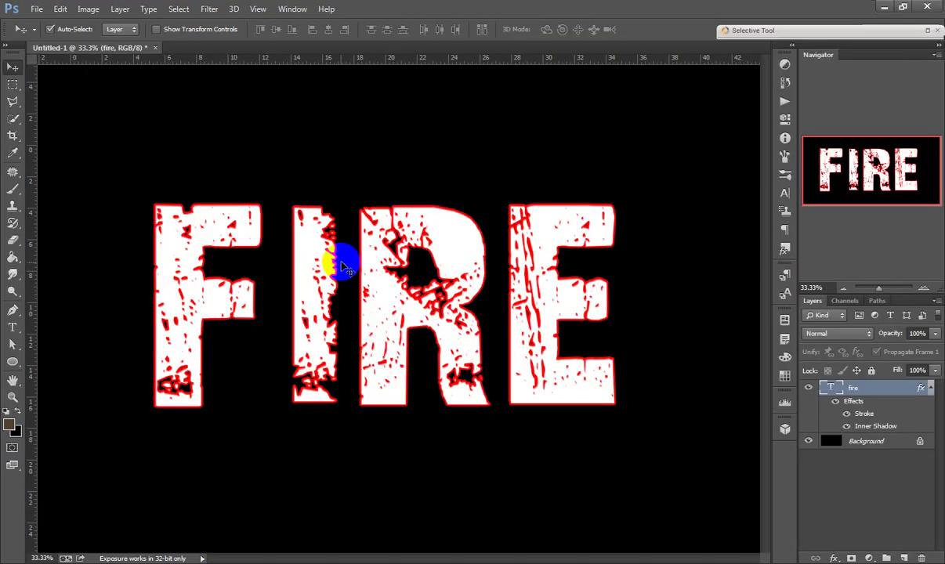
{"action": "left_click_drag", "start_coordinate": [268, 418], "coordinate": [354, 248]}
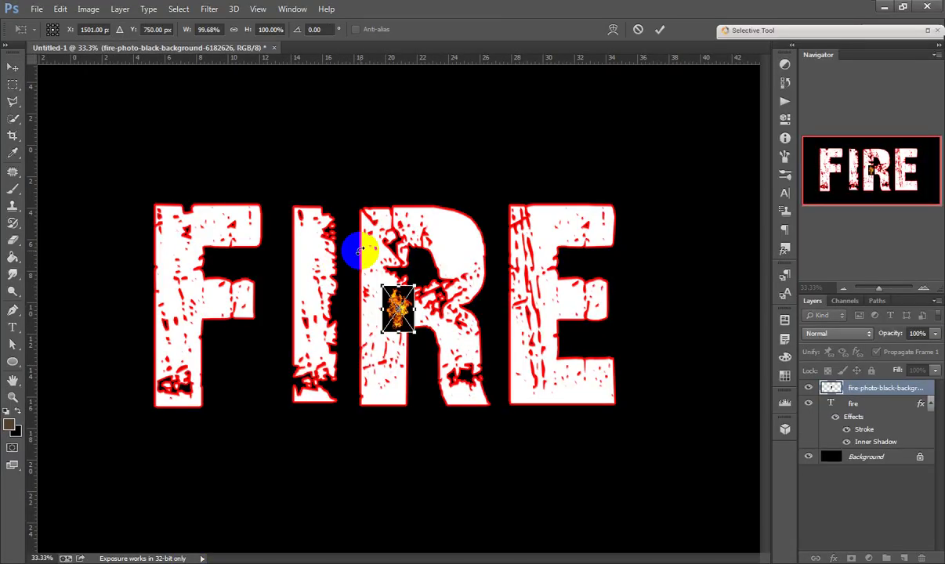
{"action": "mouse_move", "coordinate": [460, 272]}
{"action": "left_mouse_down"}
{"action": "mouse_move", "coordinate": [427, 421]}
{"action": "mouse_move", "coordinate": [384, 438]}
{"action": "mouse_move", "coordinate": [454, 423]}
{"action": "left_mouse_up"}
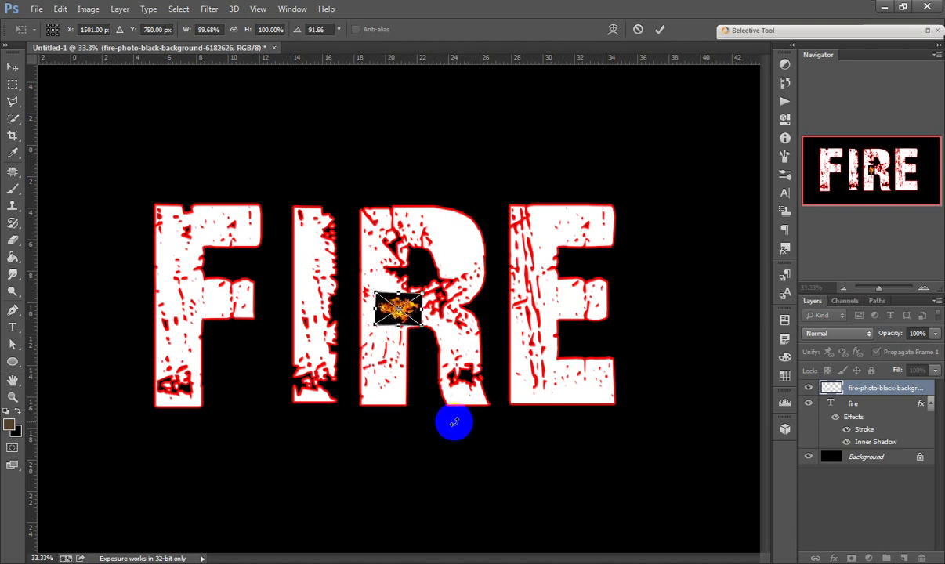
{"action": "left_click_drag", "start_coordinate": [436, 289], "coordinate": [741, 230]}
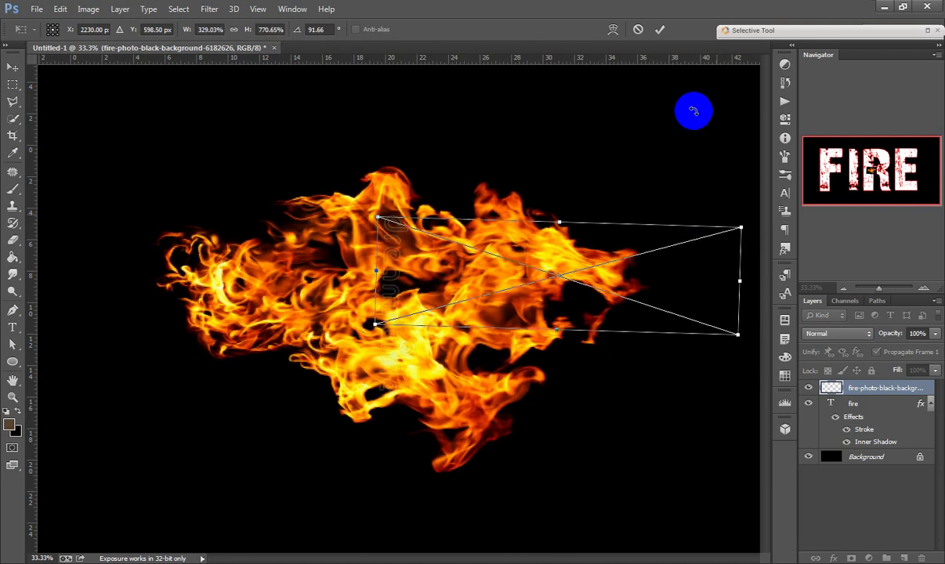
{"action": "left_click", "coordinate": [637, 29]}
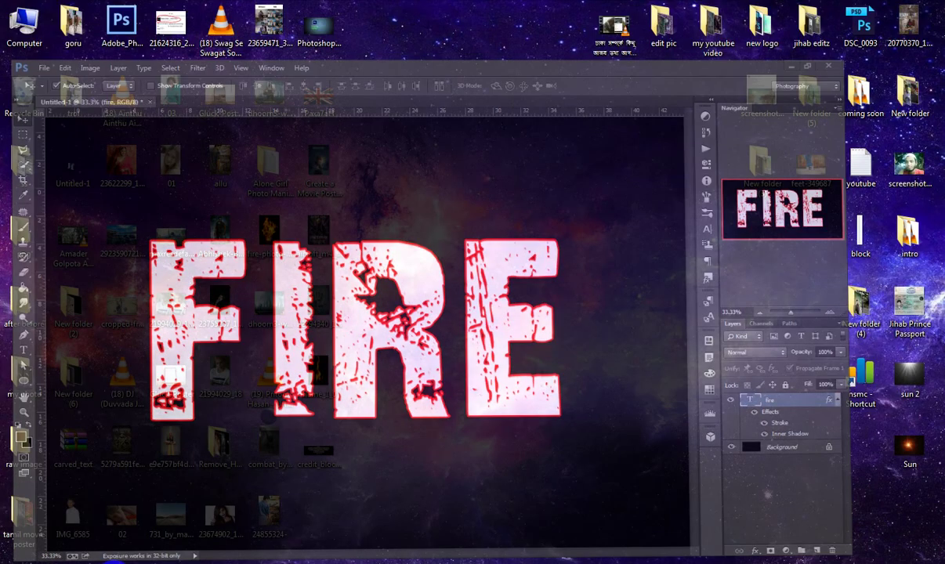
Open the flame photo from the desktop and drop it into the FIRE document
{"action": "key", "text": "super+d"}
{"action": "mouse_move", "coordinate": [268, 231]}
{"action": "left_mouse_down"}
{"action": "mouse_move", "coordinate": [106, 558]}
{"action": "mouse_move", "coordinate": [852, 488]}
{"action": "left_mouse_up"}
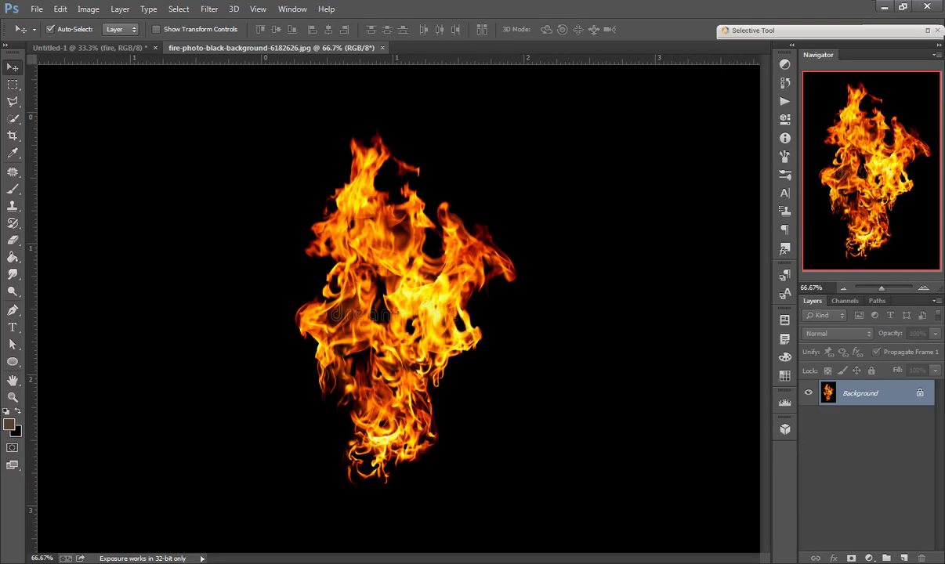
{"action": "mouse_move", "coordinate": [342, 249]}
{"action": "left_mouse_down"}
{"action": "mouse_move", "coordinate": [118, 41]}
{"action": "mouse_move", "coordinate": [380, 312]}
{"action": "left_mouse_up"}
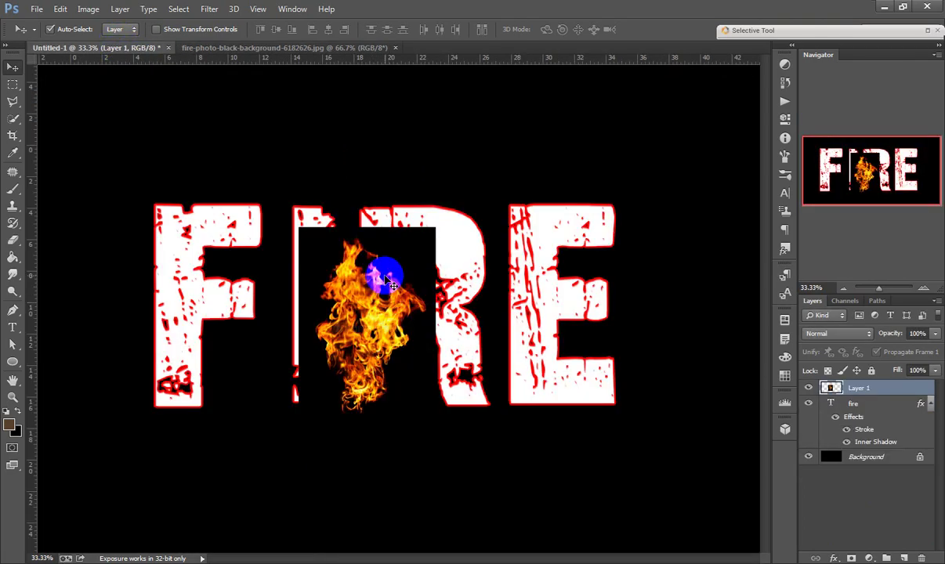
Scale the flame layer to about 245% and rotate it about 89° over the text
{"action": "key", "text": "ctrl+t"}
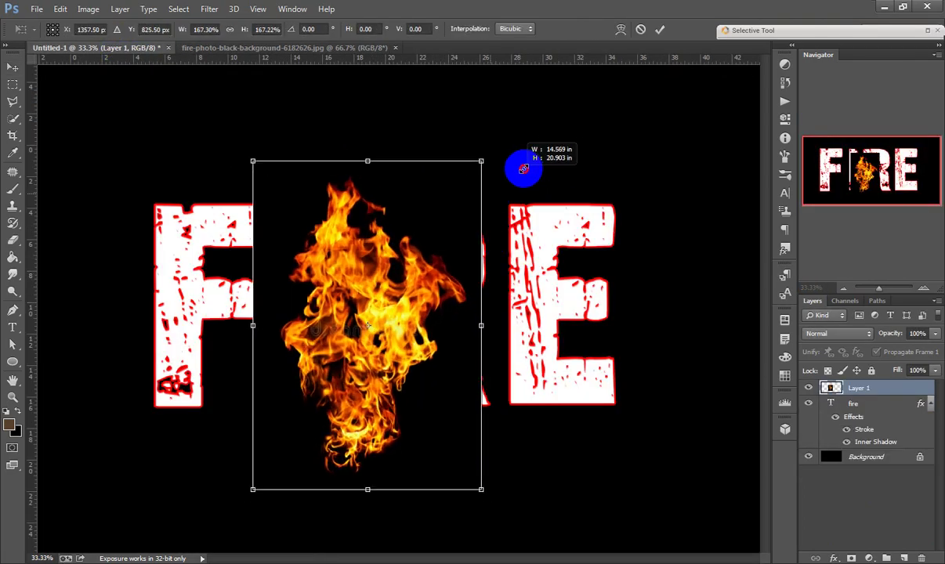
{"action": "left_click_drag", "start_coordinate": [432, 226], "coordinate": [533, 88]}
{"action": "mouse_move", "coordinate": [611, 215]}
{"action": "left_mouse_down"}
{"action": "mouse_move", "coordinate": [589, 383]}
{"action": "mouse_move", "coordinate": [475, 527]}
{"action": "left_mouse_up"}
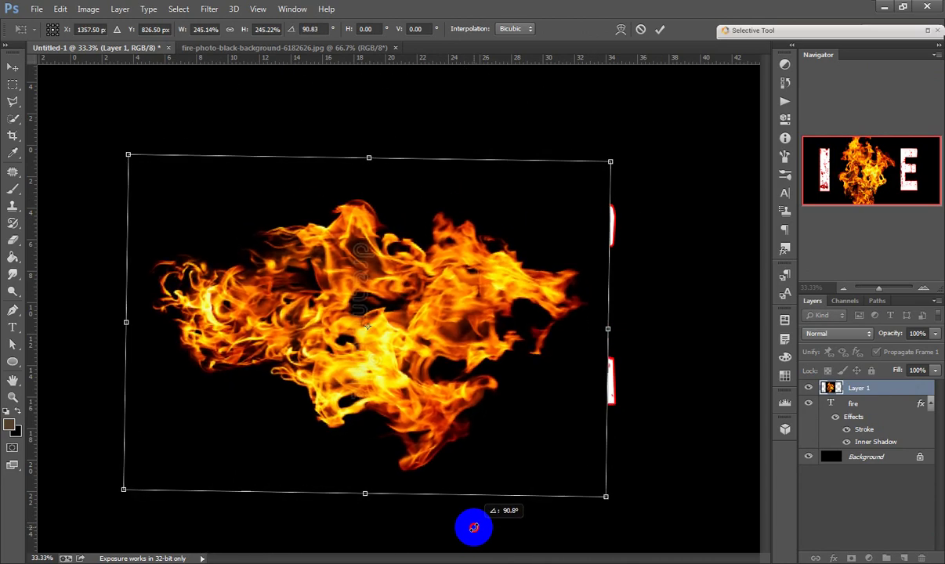
{"action": "left_click_drag", "start_coordinate": [475, 526], "coordinate": [479, 522]}
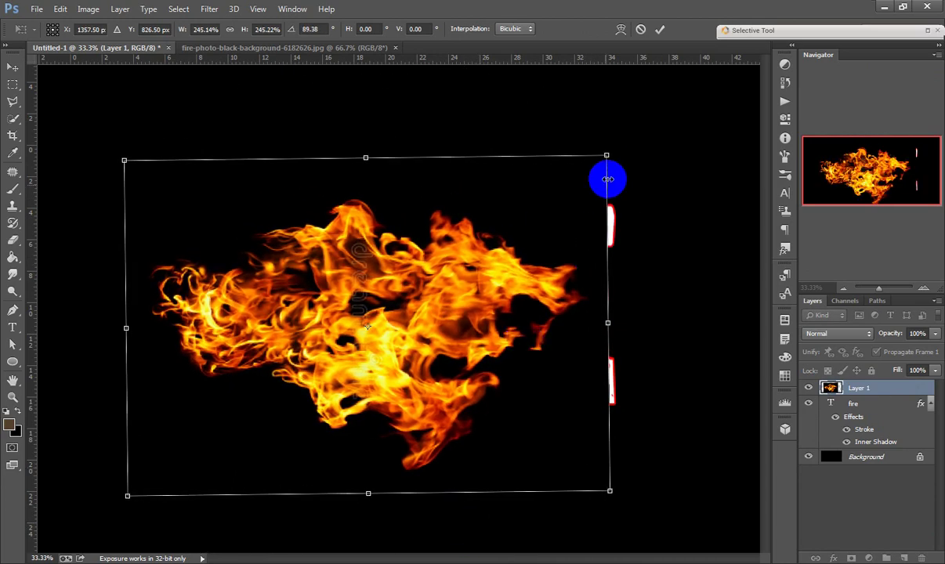
Set the flame layer's blend mode to Multiply, after briefly trying Screen
{"action": "left_click", "coordinate": [829, 334]}
{"action": "left_click", "coordinate": [814, 114]}
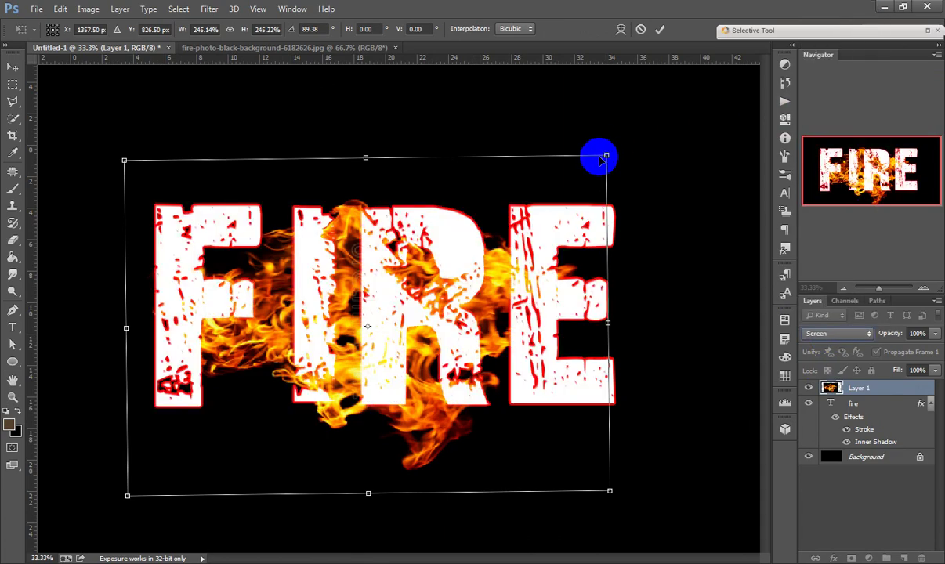
{"action": "left_click", "coordinate": [828, 334]}
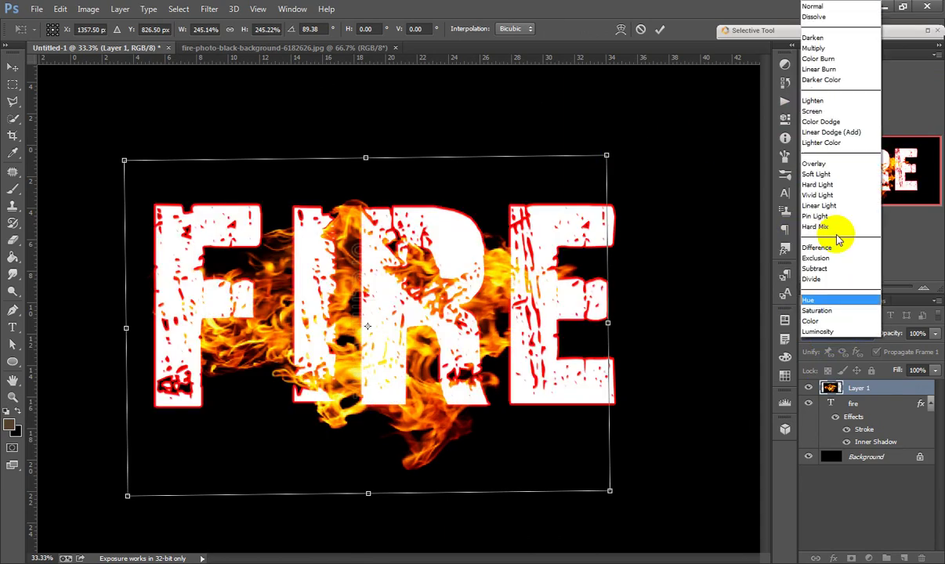
{"action": "left_click", "coordinate": [815, 49]}
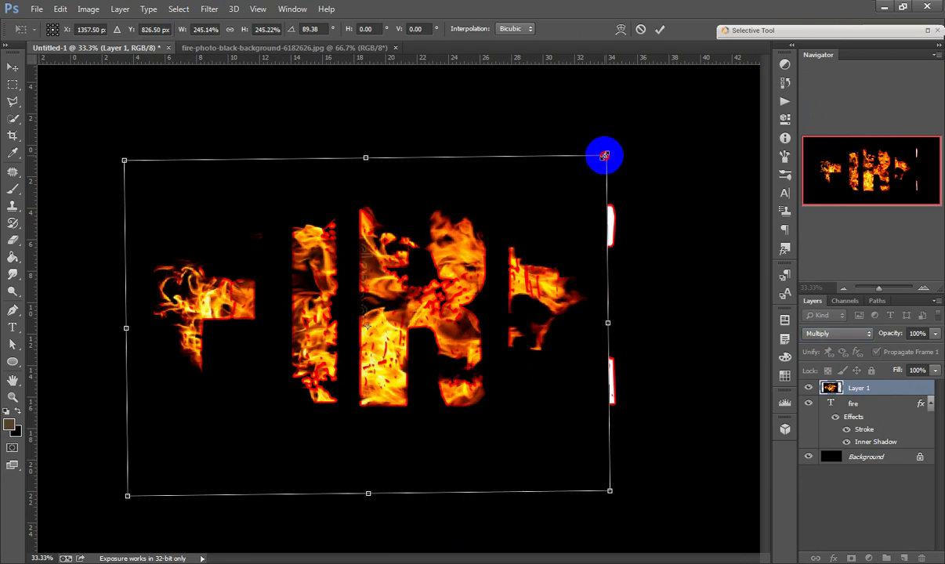
Enlarge the flame photo to about 409%, shift it over the letters and apply
{"action": "left_click_drag", "start_coordinate": [604, 156], "coordinate": [848, 163]}
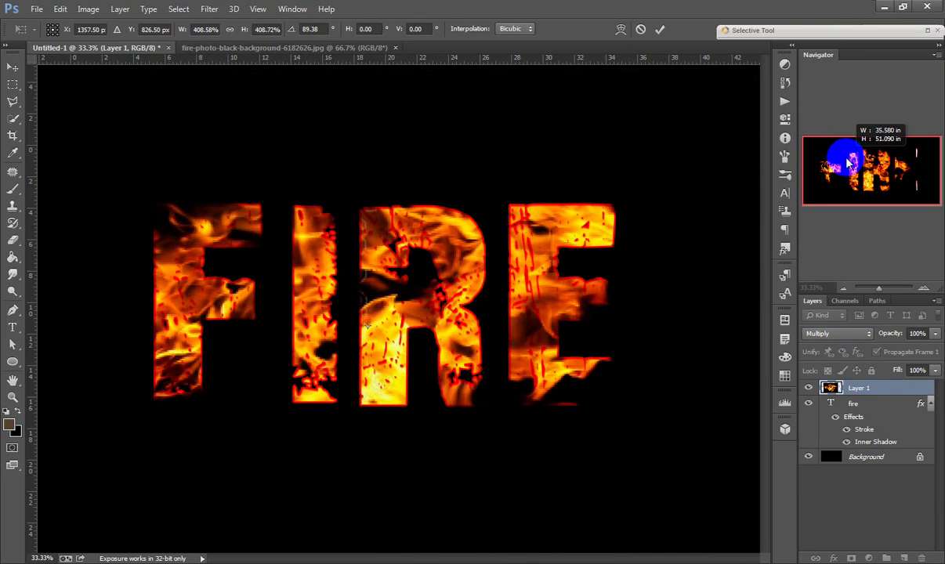
{"action": "mouse_move", "coordinate": [478, 290]}
{"action": "left_mouse_down"}
{"action": "mouse_move", "coordinate": [499, 311]}
{"action": "mouse_move", "coordinate": [484, 310]}
{"action": "mouse_move", "coordinate": [491, 174]}
{"action": "mouse_move", "coordinate": [460, 271]}
{"action": "mouse_move", "coordinate": [476, 312]}
{"action": "mouse_move", "coordinate": [471, 326]}
{"action": "left_mouse_up"}
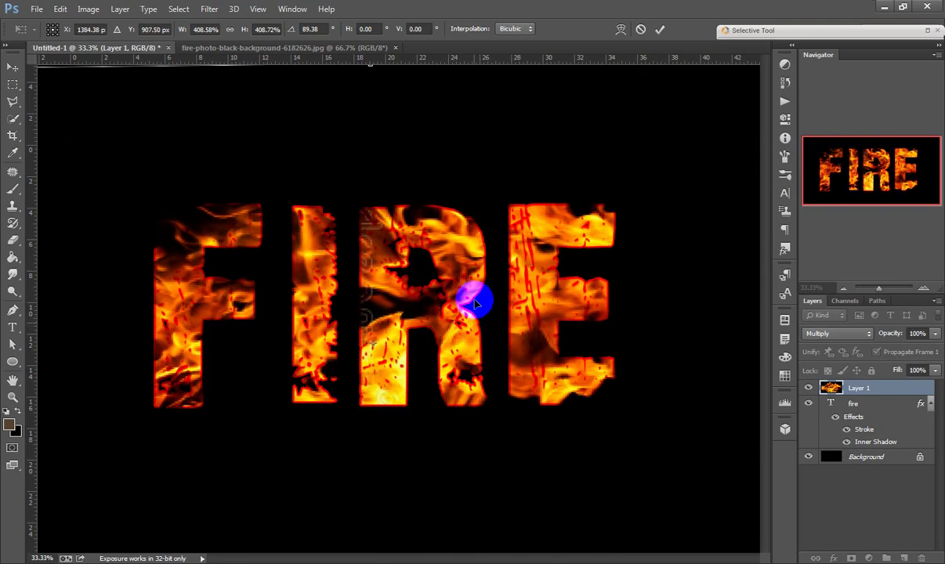
{"action": "left_click", "coordinate": [663, 31]}
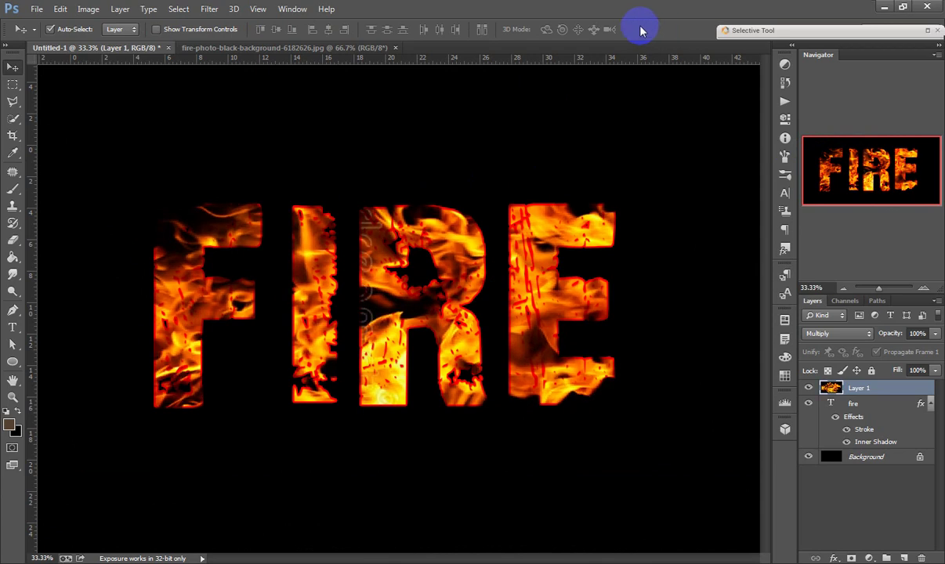
Rasterize the fire type layer, with the Smudge Tool selected
{"action": "left_click", "coordinate": [858, 406]}
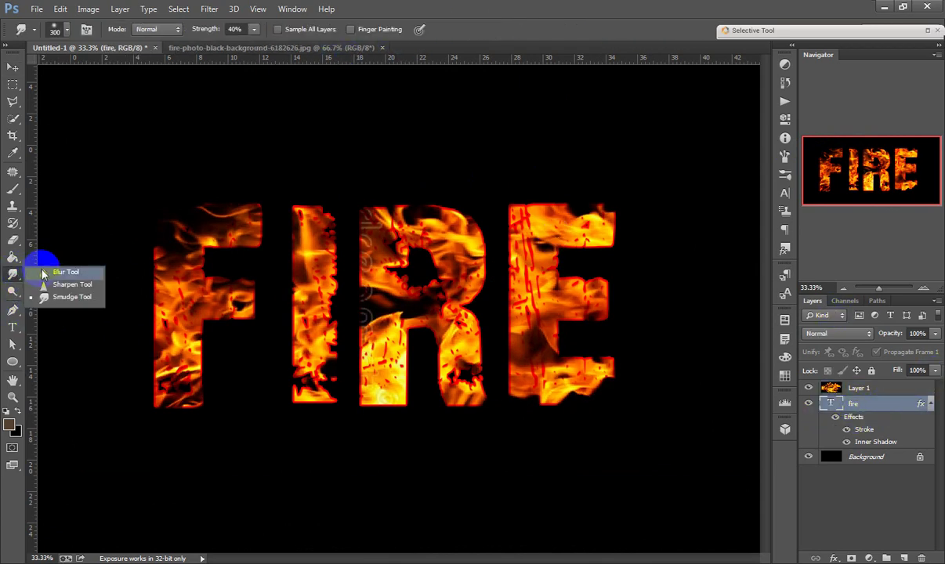
{"action": "left_click_drag", "start_coordinate": [13, 272], "coordinate": [46, 296]}
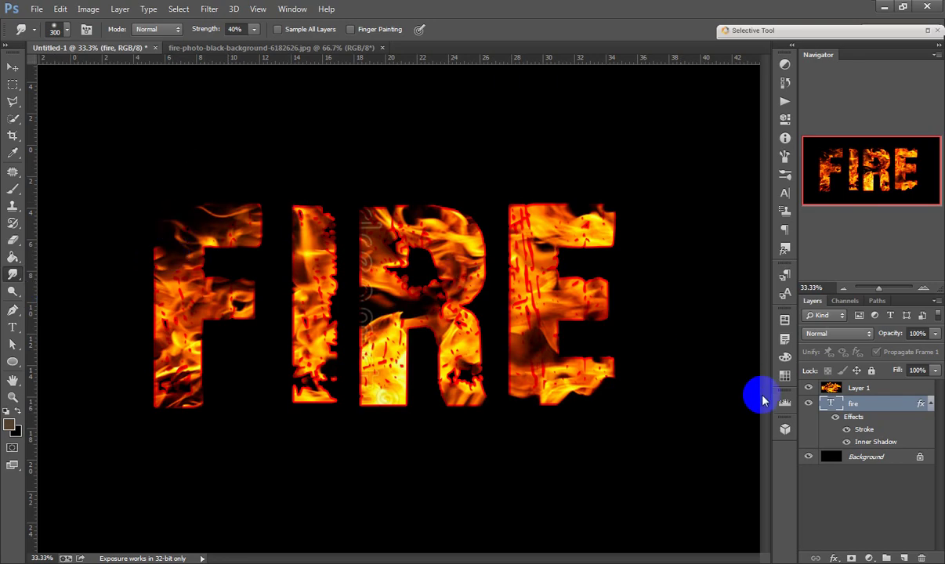
{"action": "right_click", "coordinate": [878, 411]}
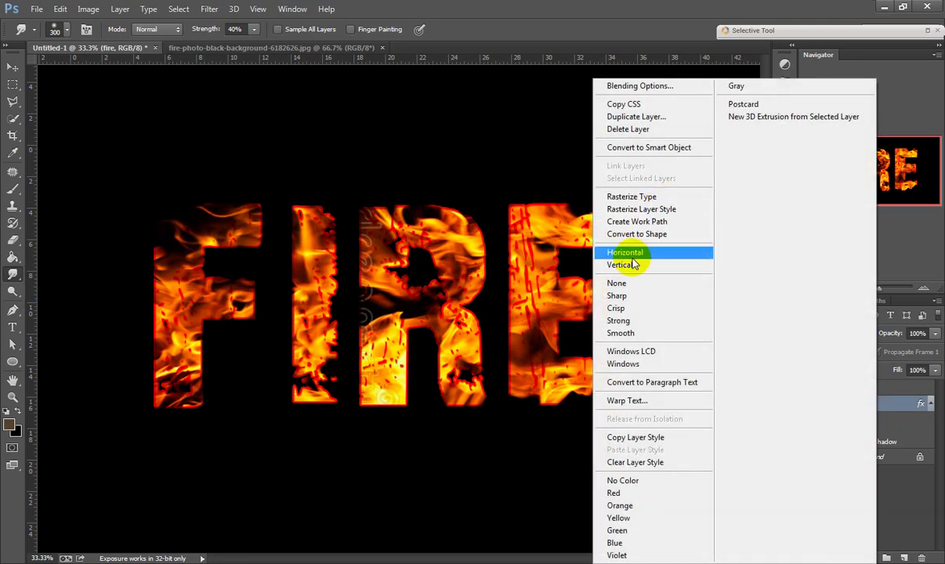
{"action": "left_click", "coordinate": [640, 198]}
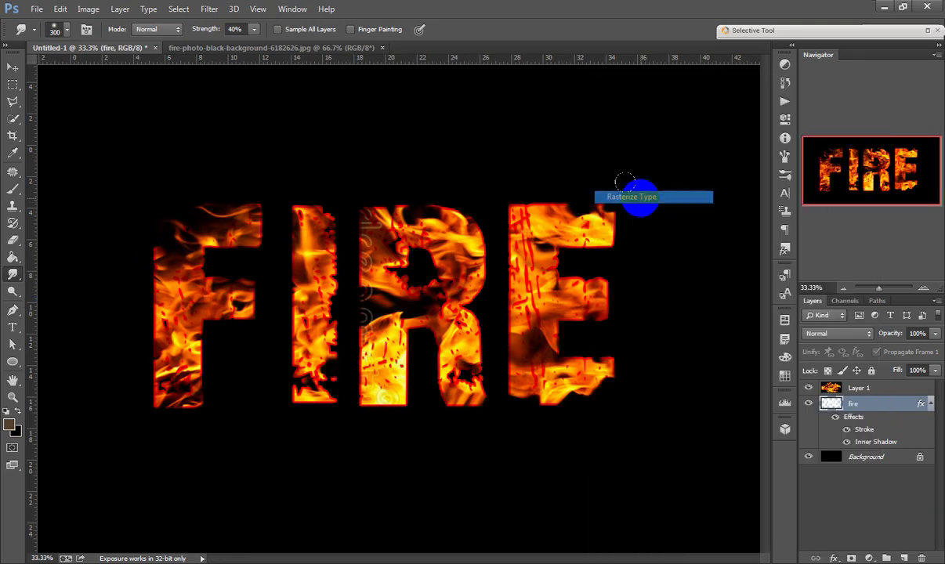
Smudge the R's top edge, raise the brush to 400, and launch Liquify
{"action": "left_click_drag", "start_coordinate": [333, 205], "coordinate": [350, 174]}
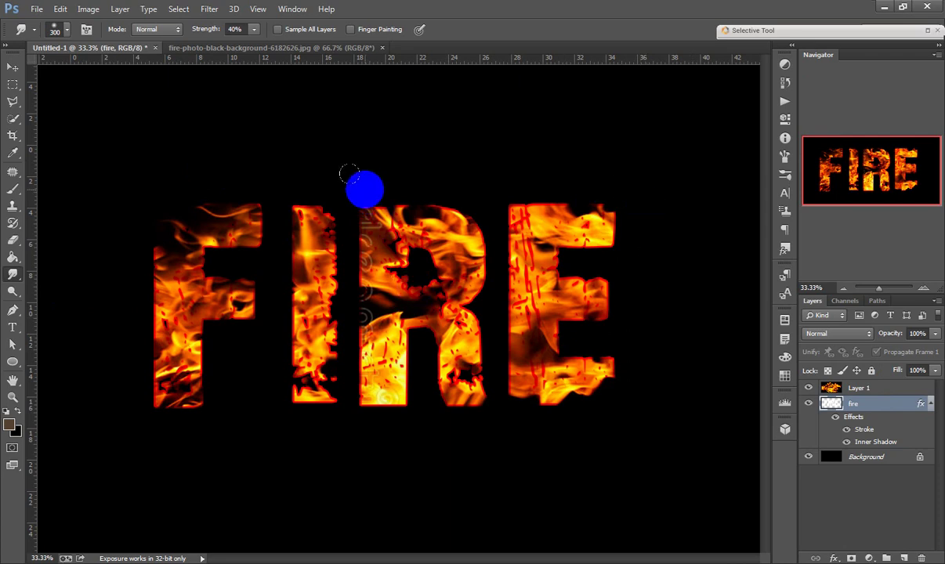
{"action": "key", "text": "bracketright"}
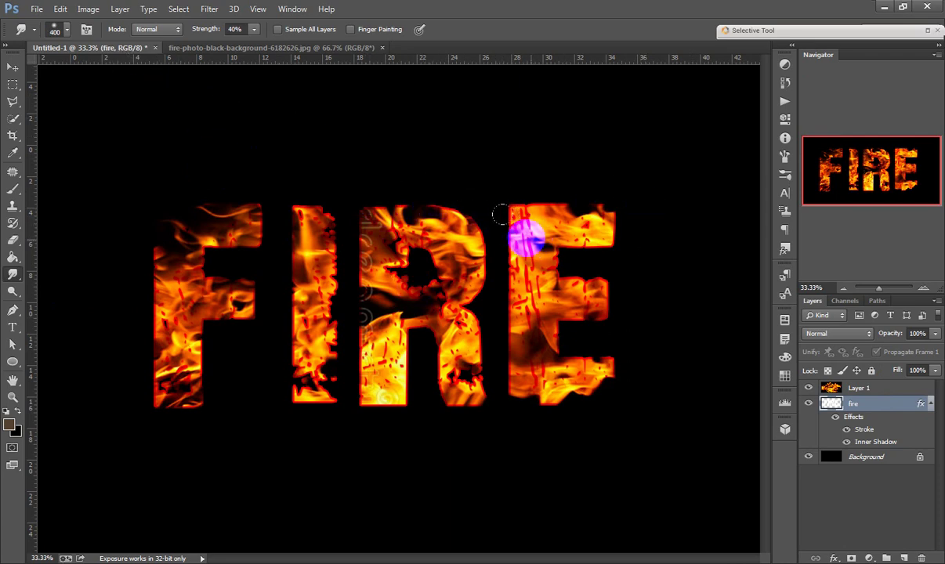
{"action": "left_click", "coordinate": [209, 9]}
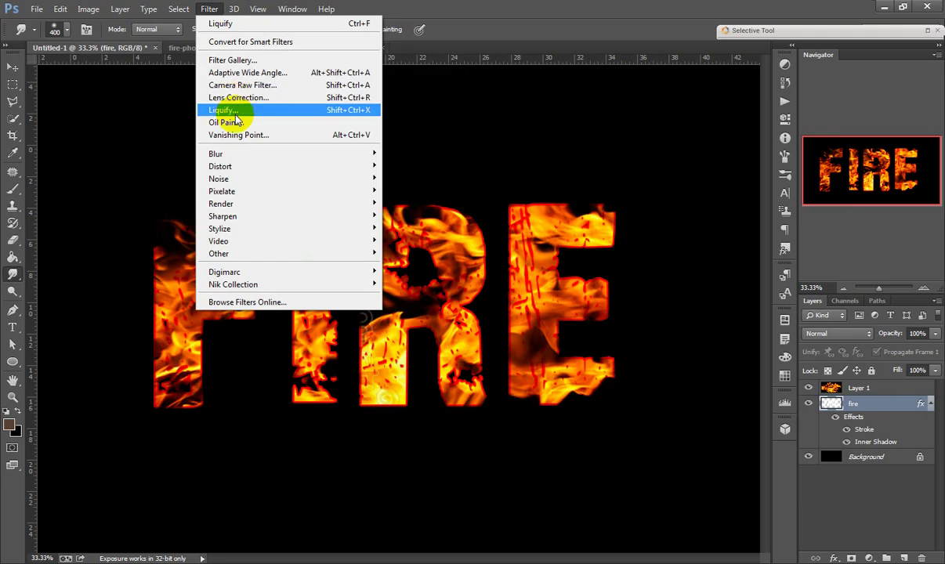
{"action": "left_click", "coordinate": [233, 114]}
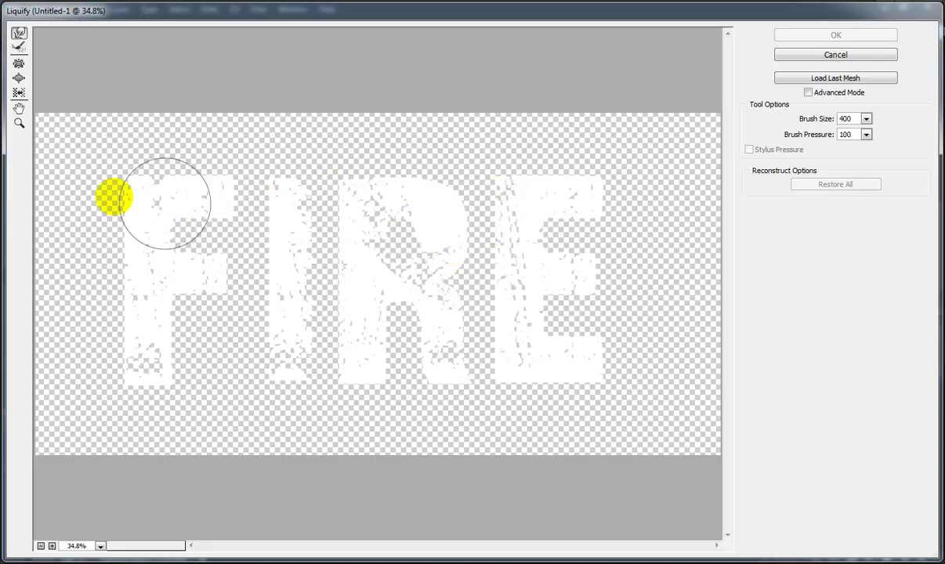
At brush size 250, warp the F, I and R stem into spikes and tails
{"action": "key", "text": "bracketleft"}
{"action": "key", "text": "bracketleft"}
{"action": "key", "text": "bracketleft"}
{"action": "left_click_drag", "start_coordinate": [135, 193], "coordinate": [120, 162]}
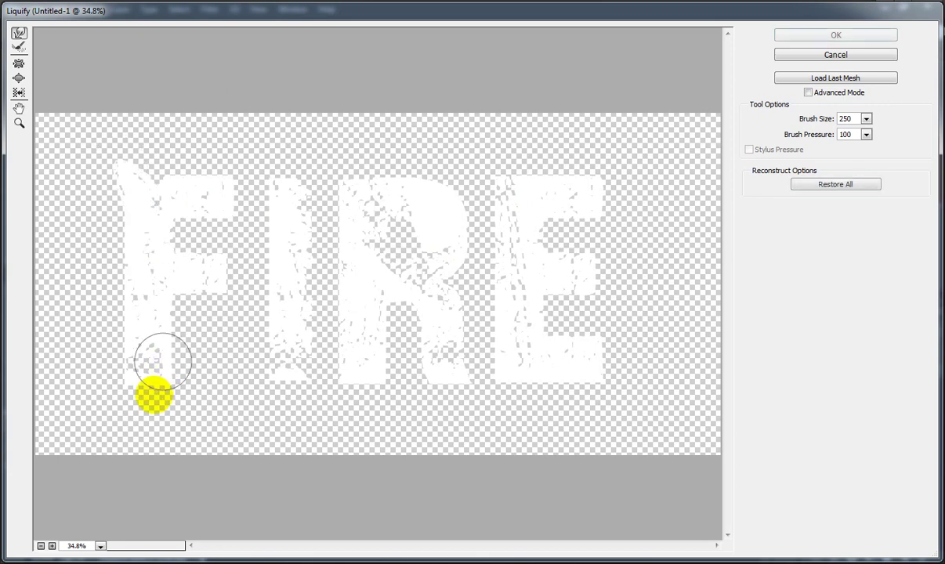
{"action": "left_click_drag", "start_coordinate": [161, 368], "coordinate": [82, 439]}
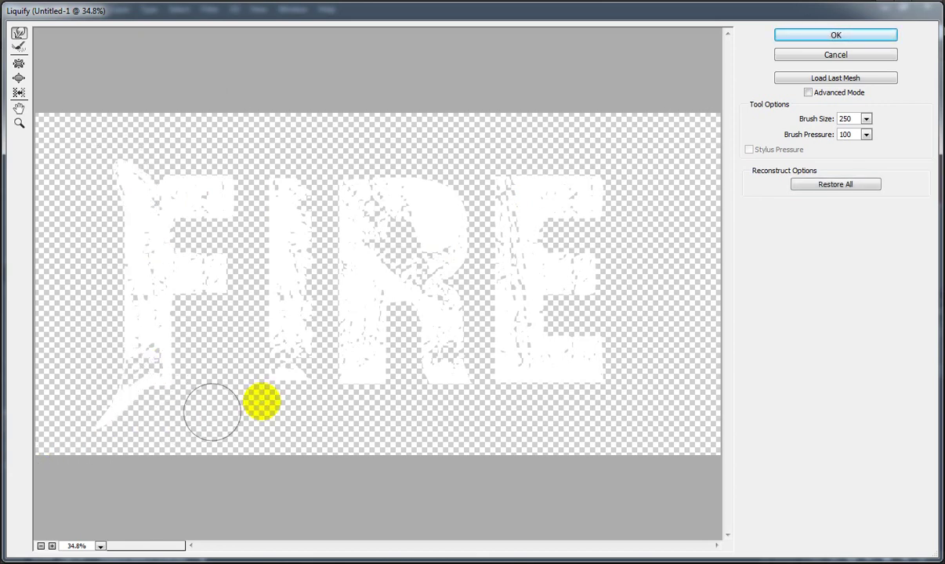
{"action": "left_click_drag", "start_coordinate": [283, 361], "coordinate": [235, 431]}
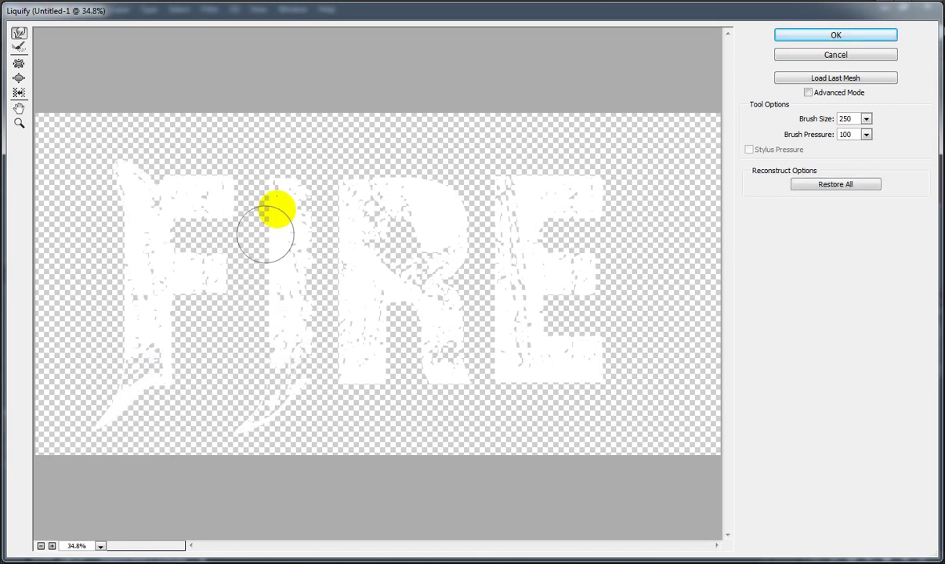
{"action": "left_click_drag", "start_coordinate": [284, 189], "coordinate": [383, 141]}
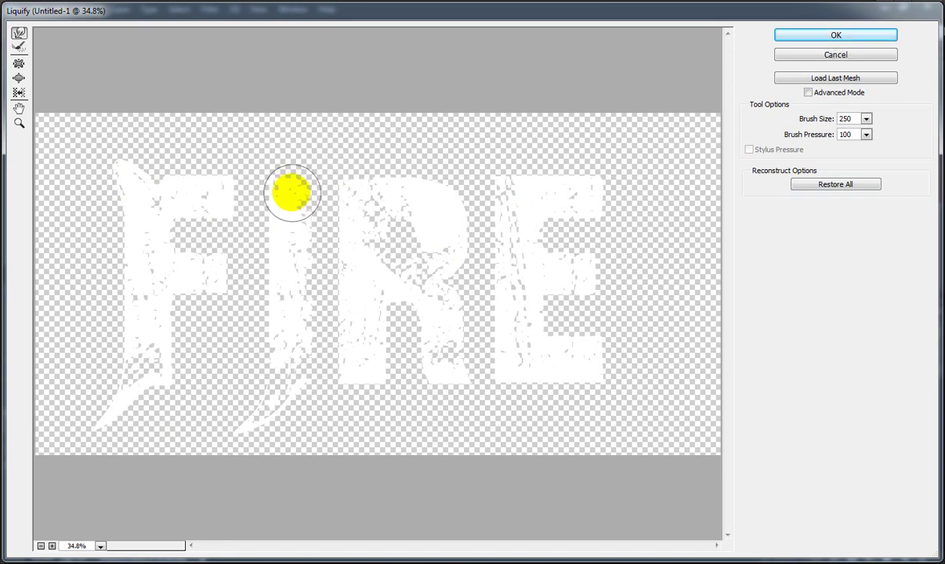
{"action": "left_click_drag", "start_coordinate": [288, 189], "coordinate": [341, 120]}
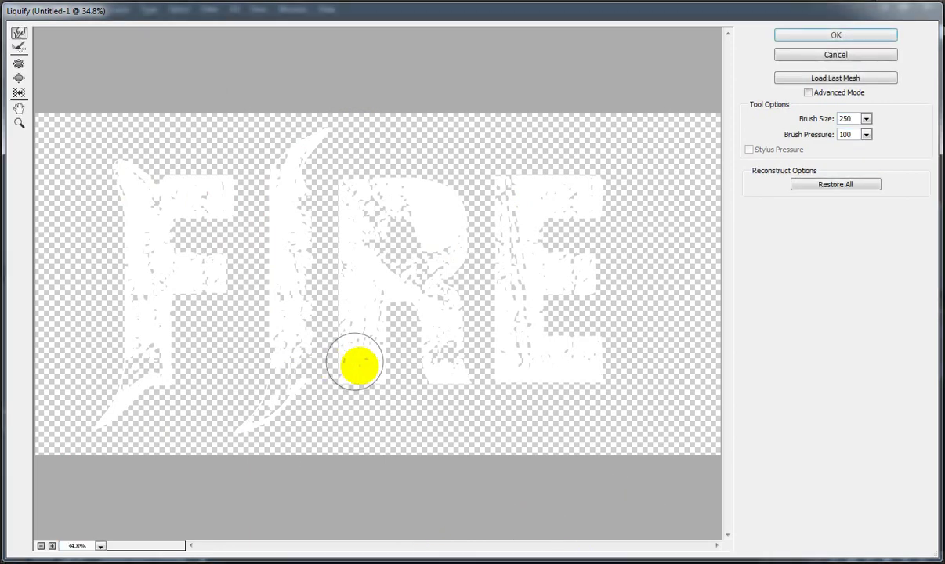
{"action": "left_click_drag", "start_coordinate": [359, 356], "coordinate": [345, 439]}
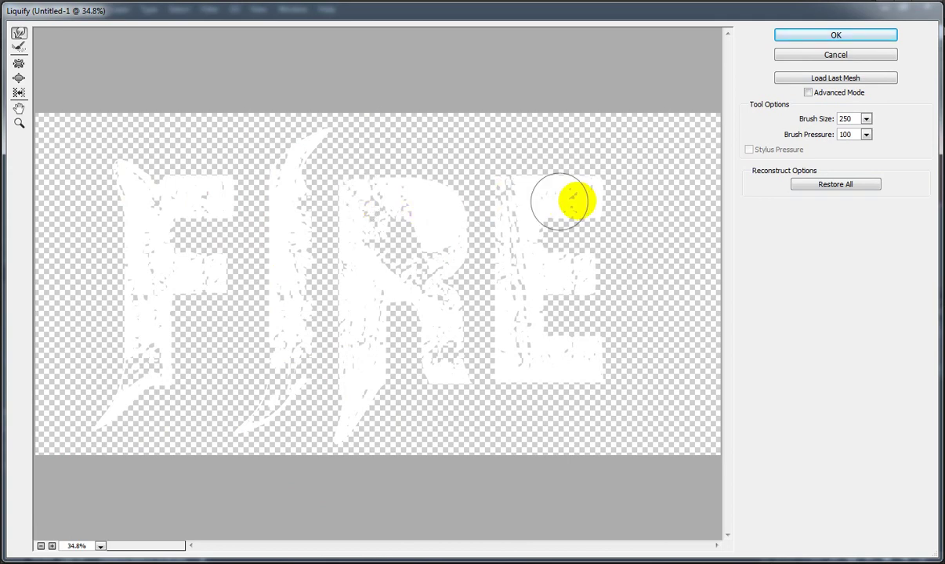
Sweep the E's corners into curling flame tails and pull the R's leg down-right
{"action": "left_click_drag", "start_coordinate": [583, 196], "coordinate": [628, 89]}
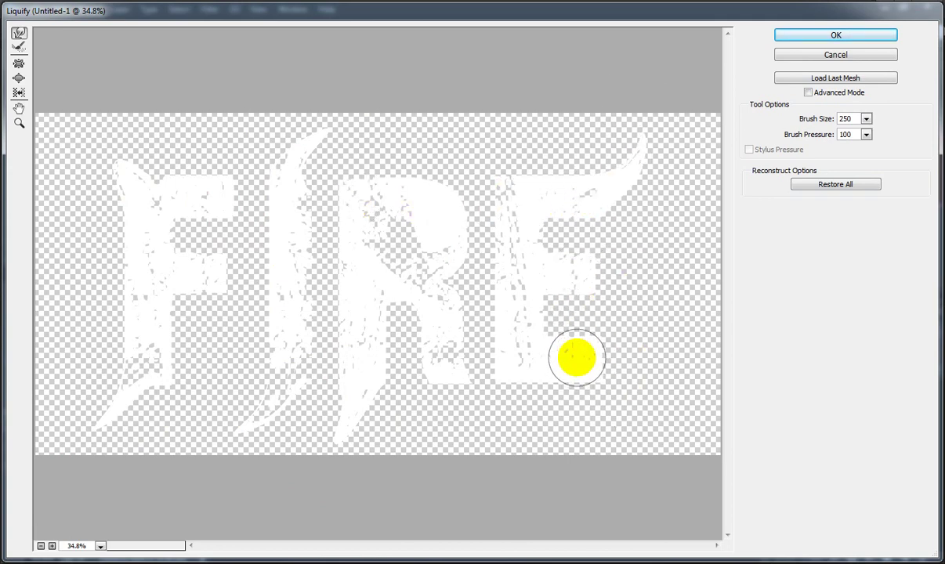
{"action": "left_click_drag", "start_coordinate": [578, 358], "coordinate": [646, 252]}
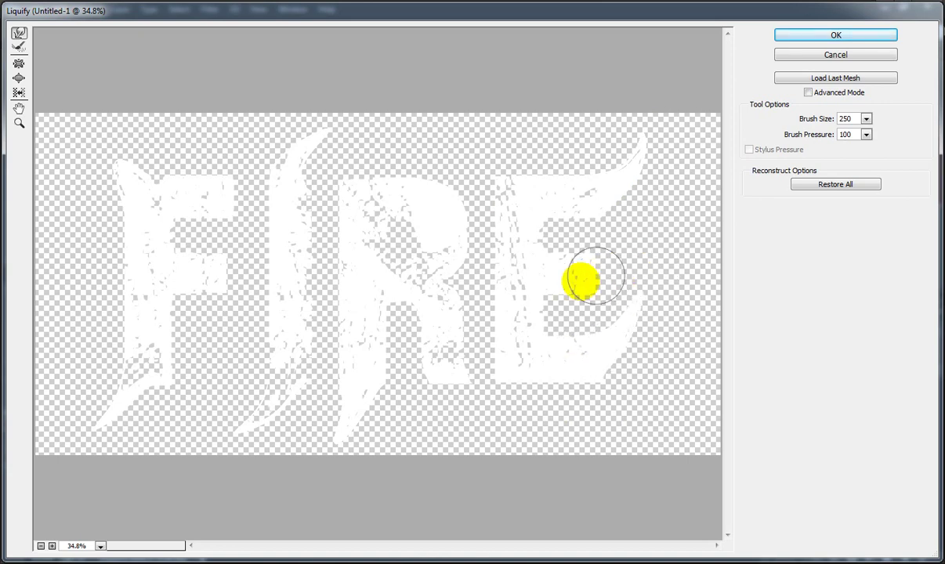
{"action": "mouse_move", "coordinate": [584, 281]}
{"action": "left_mouse_down"}
{"action": "mouse_move", "coordinate": [613, 258]}
{"action": "mouse_move", "coordinate": [658, 181]}
{"action": "left_mouse_up"}
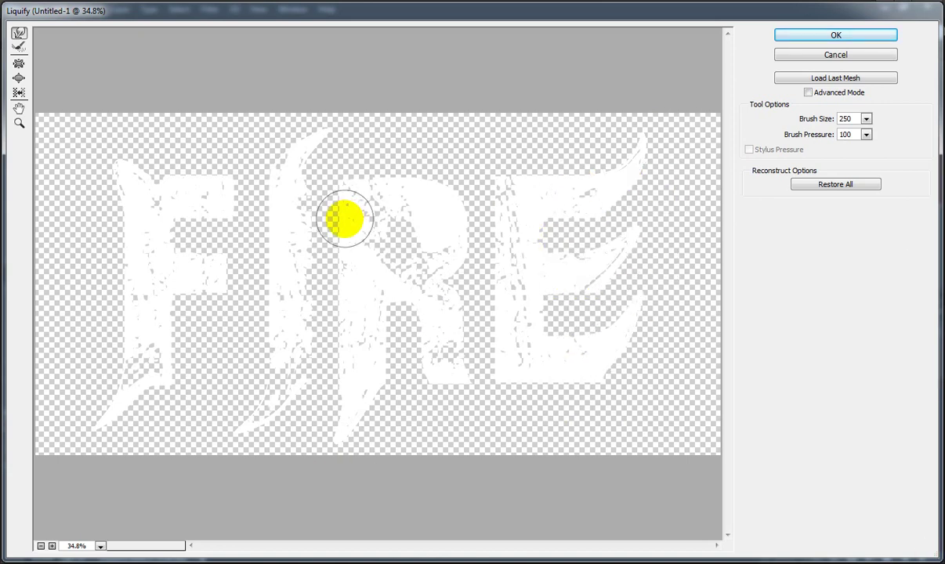
{"action": "left_click_drag", "start_coordinate": [438, 363], "coordinate": [482, 407]}
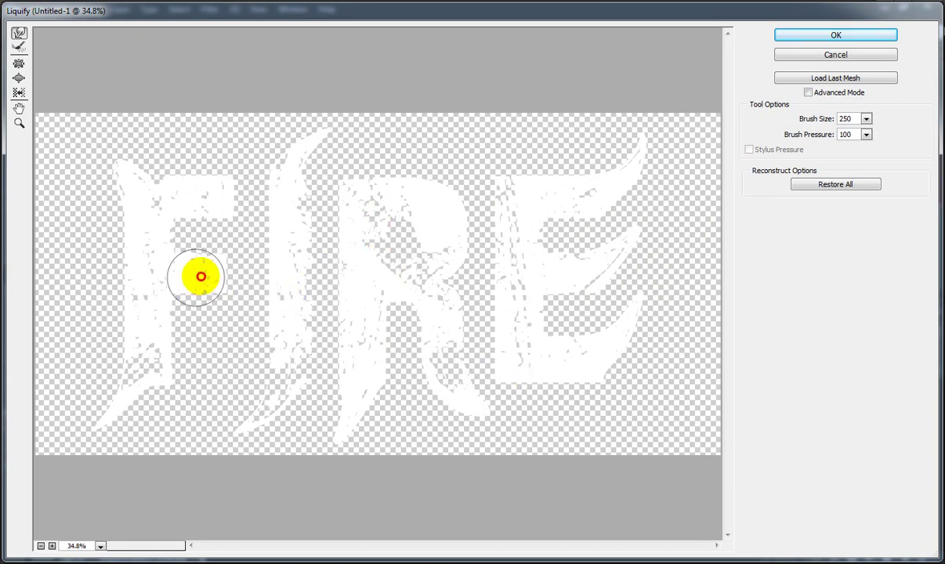
Refine the F's arms and horn, smear the R and E tops upward, and apply Liquify
{"action": "left_click_drag", "start_coordinate": [200, 275], "coordinate": [232, 358]}
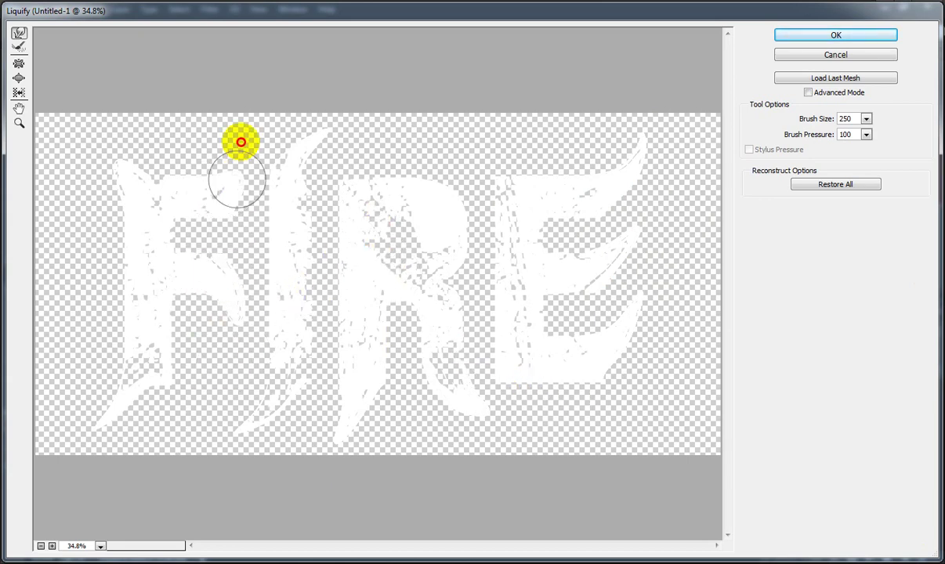
{"action": "left_click_drag", "start_coordinate": [240, 142], "coordinate": [235, 130]}
{"action": "left_click_drag", "start_coordinate": [137, 197], "coordinate": [95, 152]}
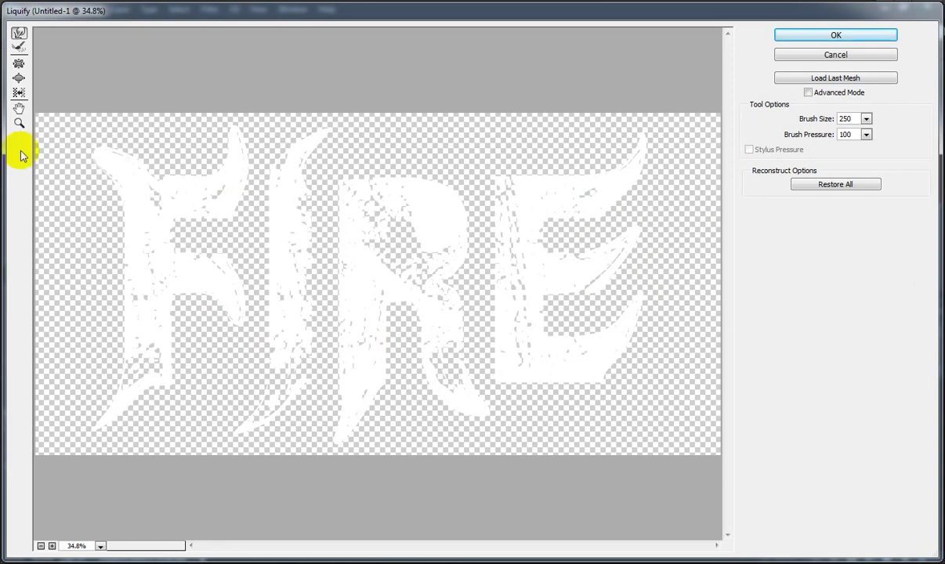
{"action": "left_click_drag", "start_coordinate": [158, 257], "coordinate": [232, 319]}
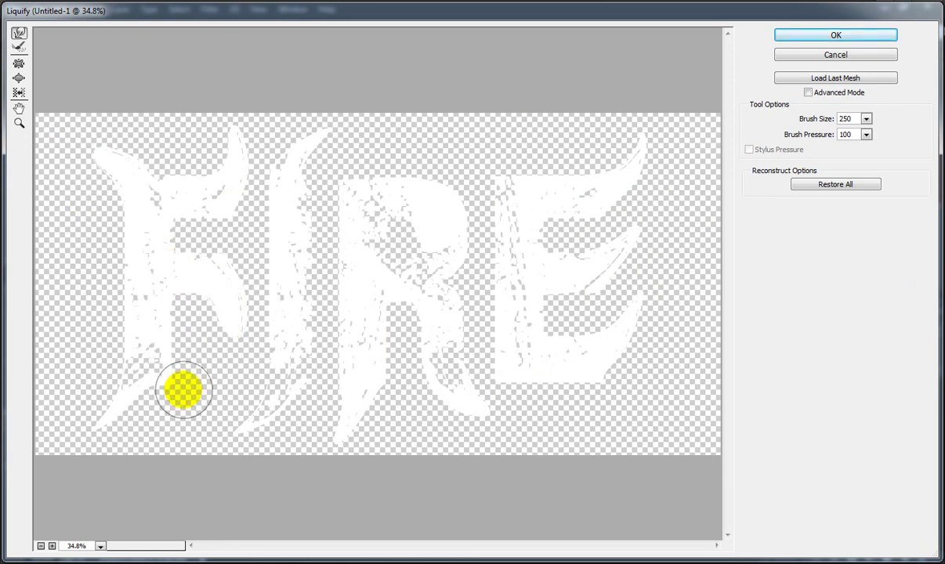
{"action": "mouse_move", "coordinate": [184, 389]}
{"action": "left_mouse_down"}
{"action": "mouse_move", "coordinate": [278, 394]}
{"action": "mouse_move", "coordinate": [358, 227]}
{"action": "mouse_move", "coordinate": [358, 194]}
{"action": "mouse_move", "coordinate": [425, 190]}
{"action": "mouse_move", "coordinate": [436, 202]}
{"action": "mouse_move", "coordinate": [438, 188]}
{"action": "left_mouse_up"}
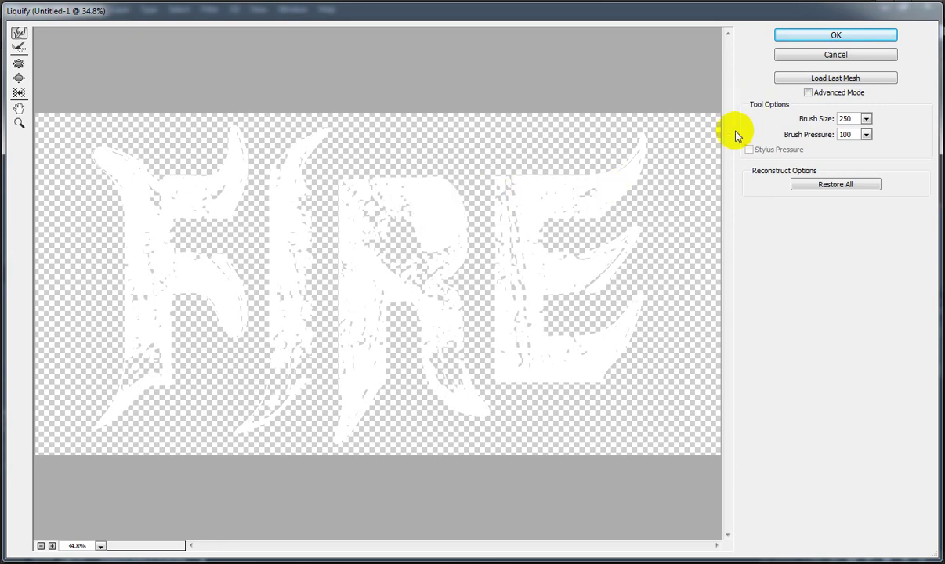
{"action": "mouse_move", "coordinate": [488, 221]}
{"action": "left_mouse_down"}
{"action": "mouse_move", "coordinate": [495, 174]}
{"action": "mouse_move", "coordinate": [439, 143]}
{"action": "left_mouse_up"}
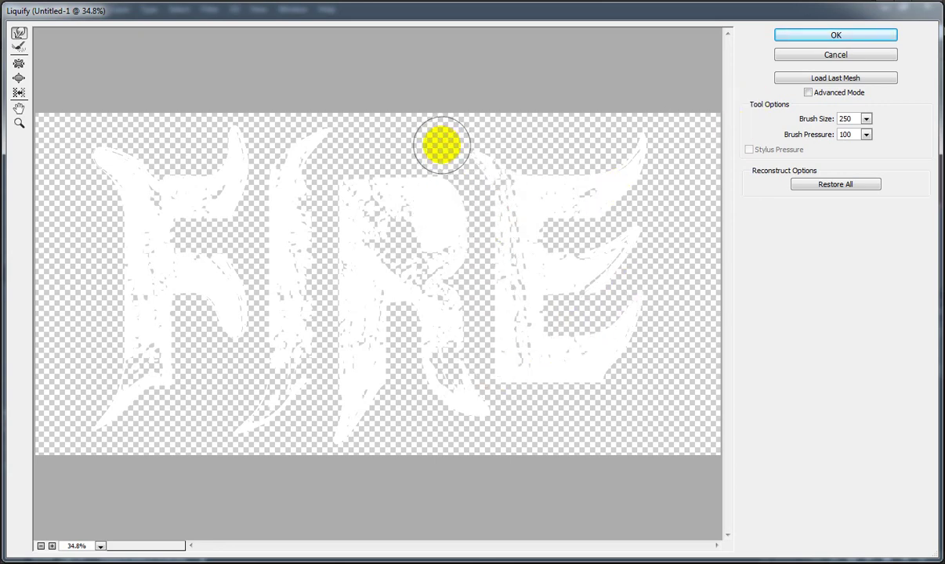
{"action": "left_click", "coordinate": [831, 33]}
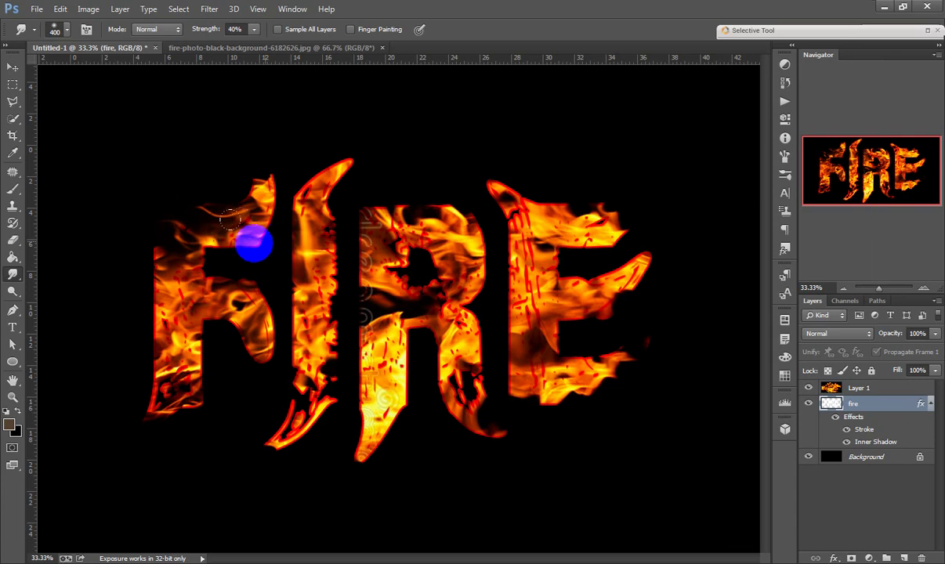
{"action": "left_click", "coordinate": [14, 69]}
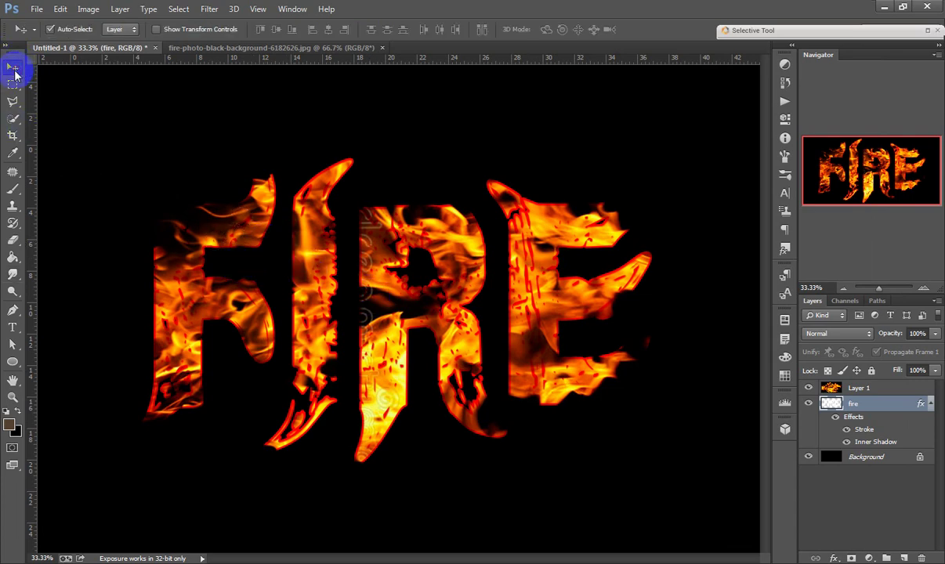